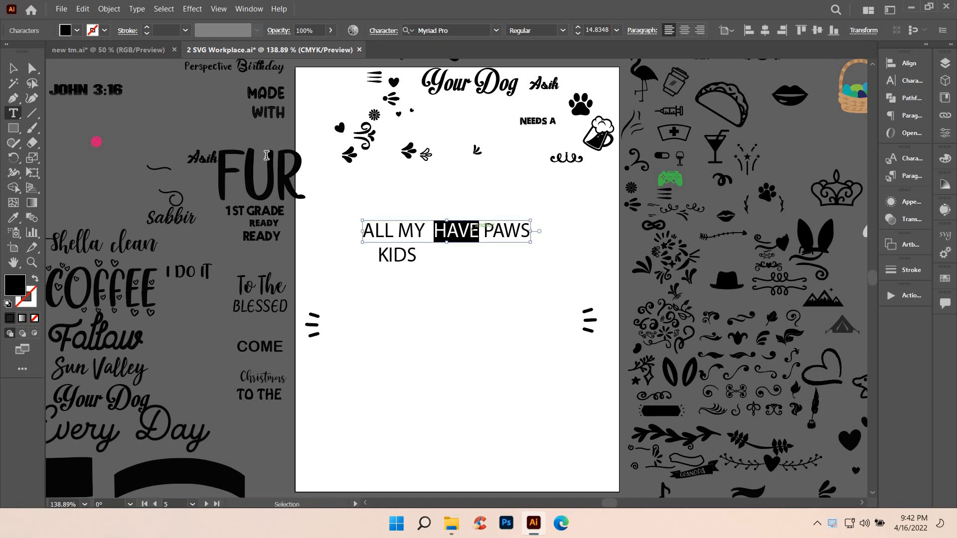
# - Take HAVE out of the ALL MY line and place it as its own text object beneath KIDS
pyautogui.press('BackSpace')
pyautogui.click(13, 69)
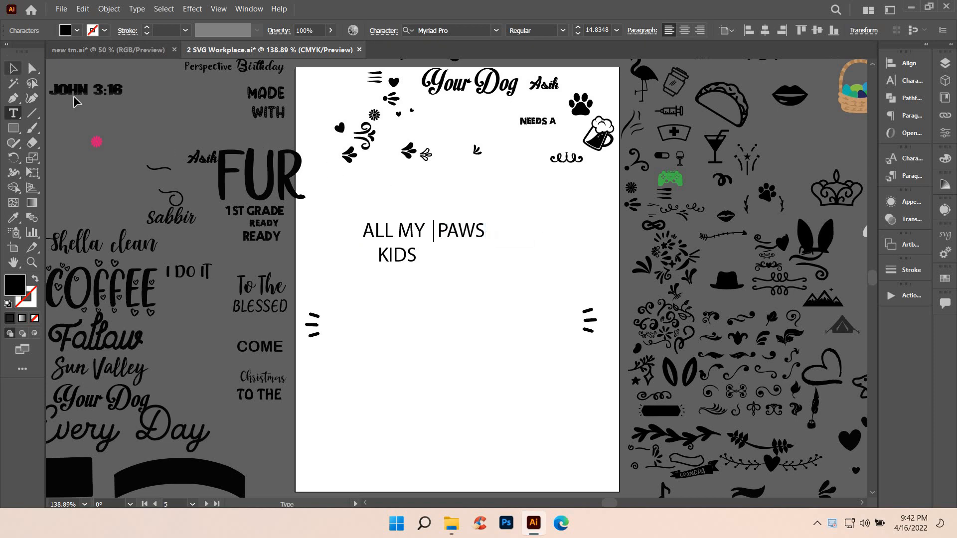
pyautogui.click(390, 269)
pyautogui.hotkey('ctrl', 'v')
pyautogui.moveTo(452, 284); pyautogui.dragTo(406, 288)
# - Split PAWS off into its own text object beneath HAVE and move ALL MY above the other words
pyautogui.doubleClick(440, 228)
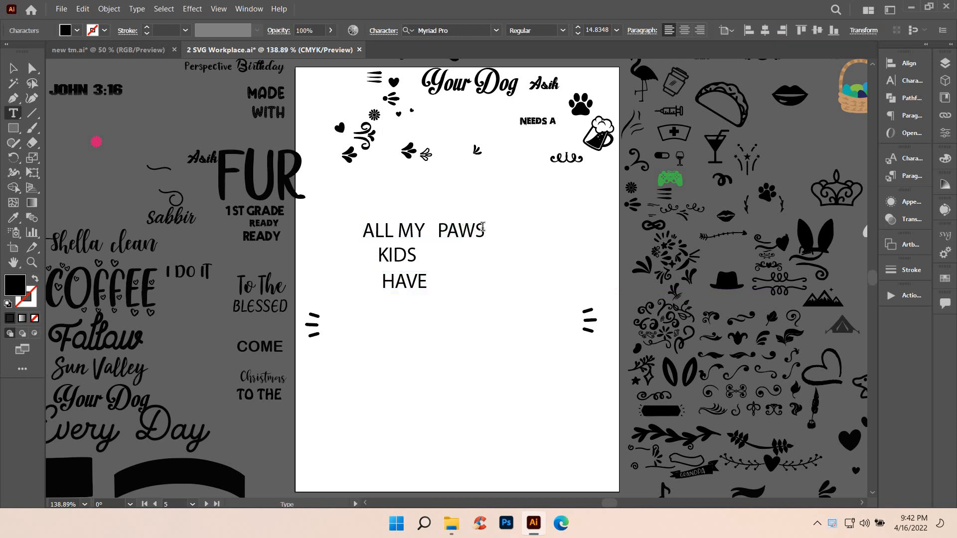
pyautogui.tripleClick(455, 225)
pyautogui.click(454, 225)
pyautogui.doubleClick(481, 227)
pyautogui.hotkey('ctrl', 'c')
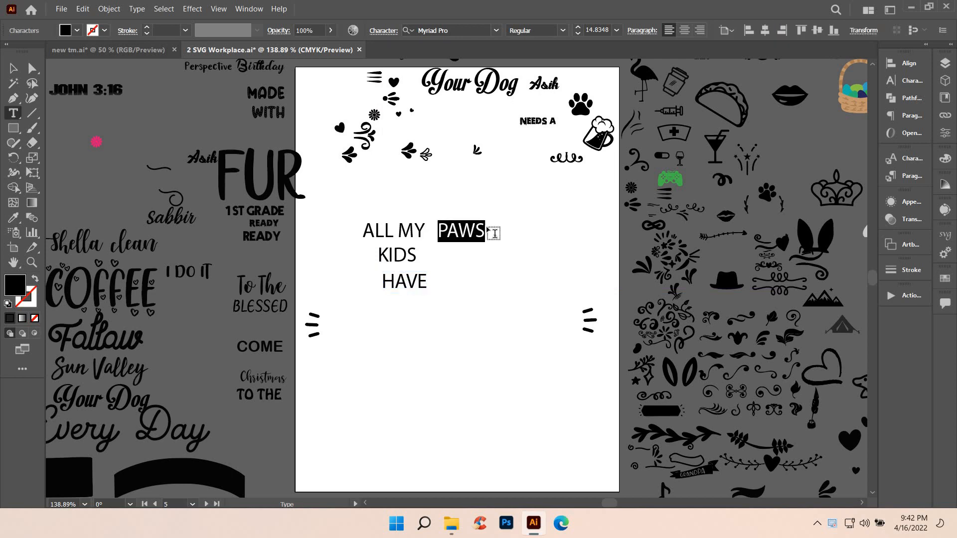
pyautogui.press('BackSpace')
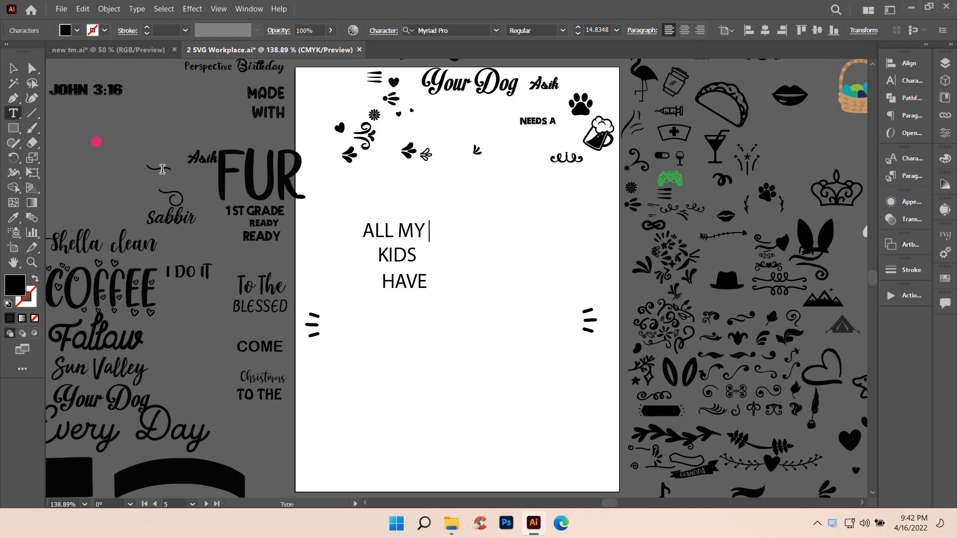
pyautogui.press('Escape')
pyautogui.click(517, 238)
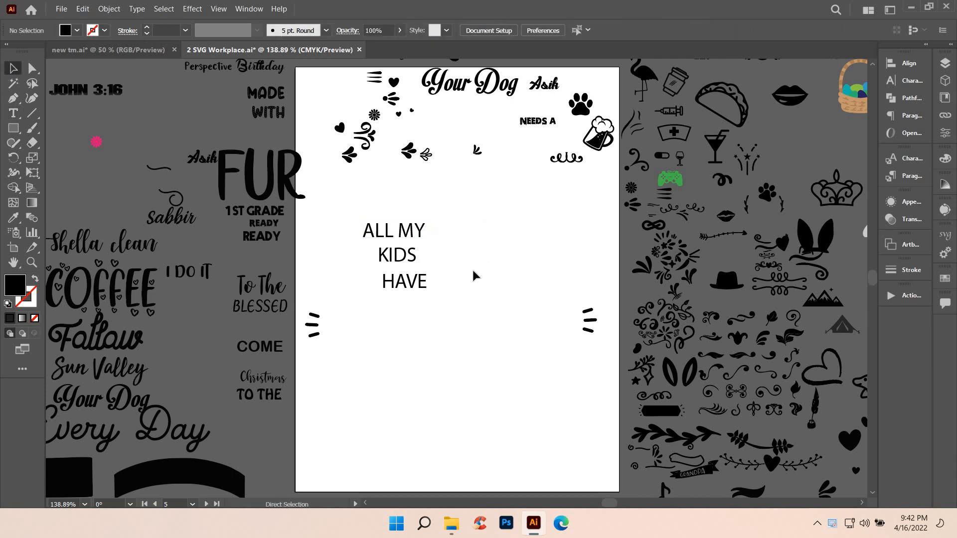
pyautogui.hotkey('ctrl', 'v')
pyautogui.moveTo(454, 274); pyautogui.dragTo(433, 304)
pyautogui.moveTo(403, 237); pyautogui.dragTo(452, 224)
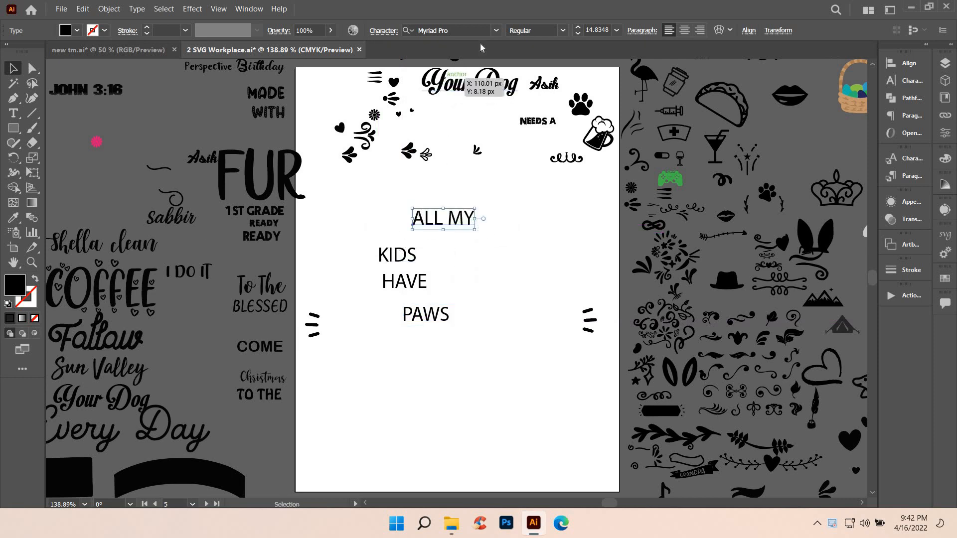
# - Browse the installed fonts' previews of the ALL MY text for a suitable lettering style
pyautogui.click(496, 31)
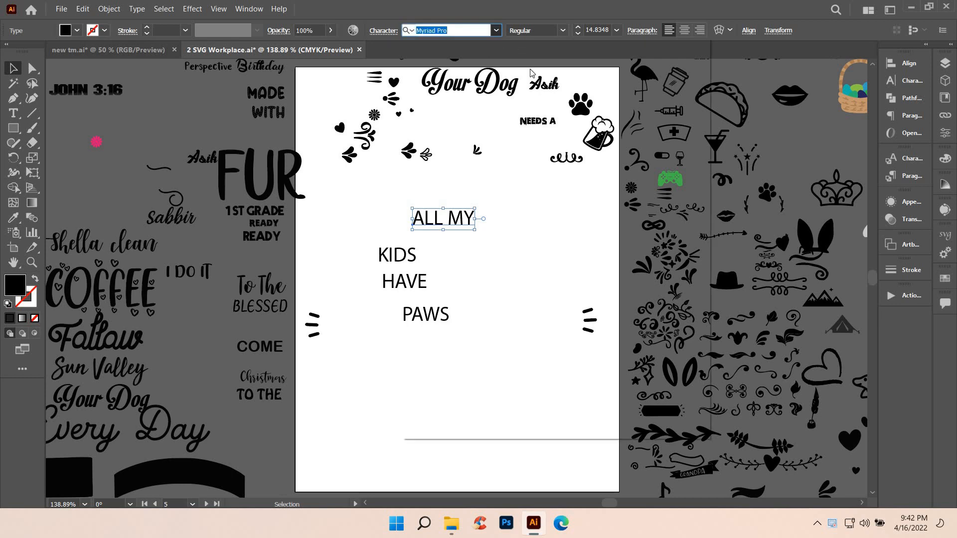
pyautogui.scroll(-4, 640, 345)
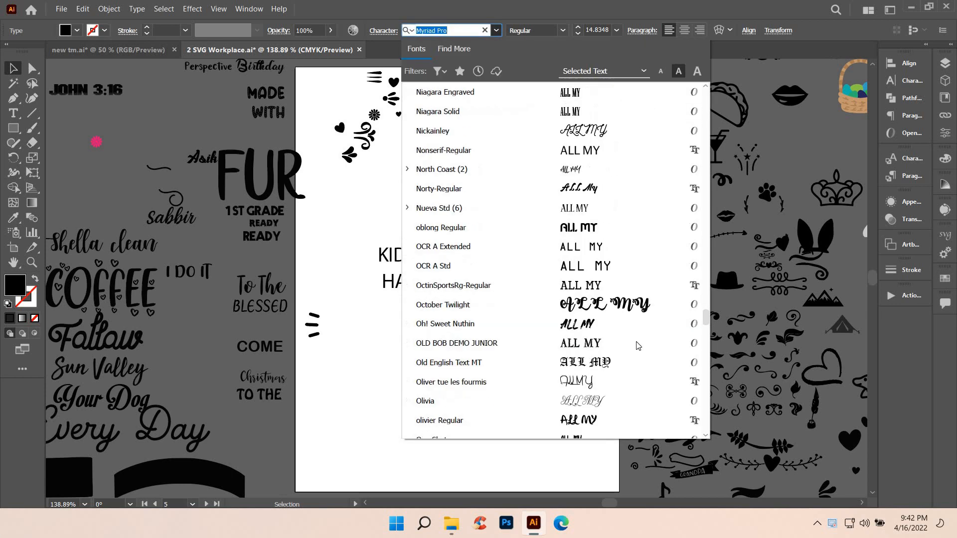
pyautogui.scroll(-7, 634, 342)
pyautogui.scroll(-2, 708, 325)
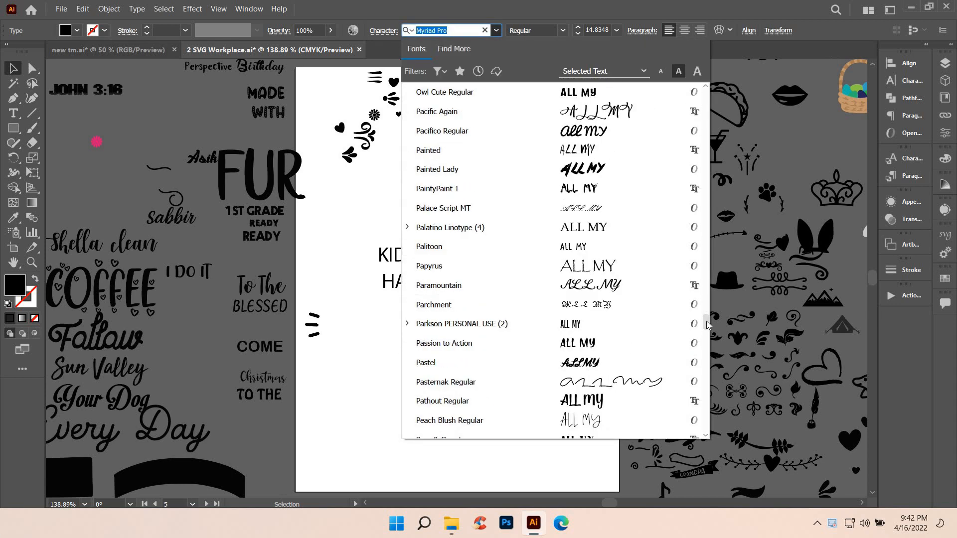
pyautogui.scroll(-12, 717, 436)
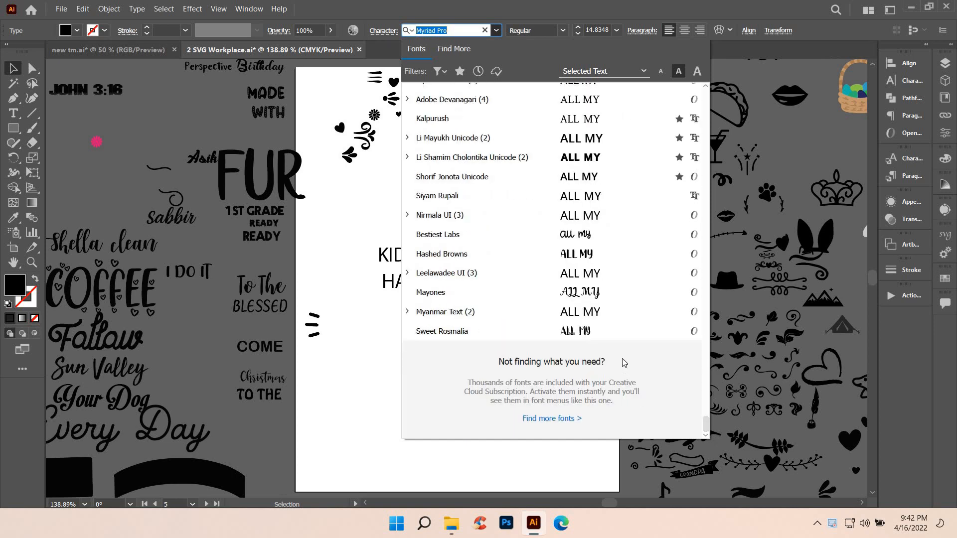
pyautogui.scroll(3, 607, 285)
pyautogui.scroll(1, 607, 284)
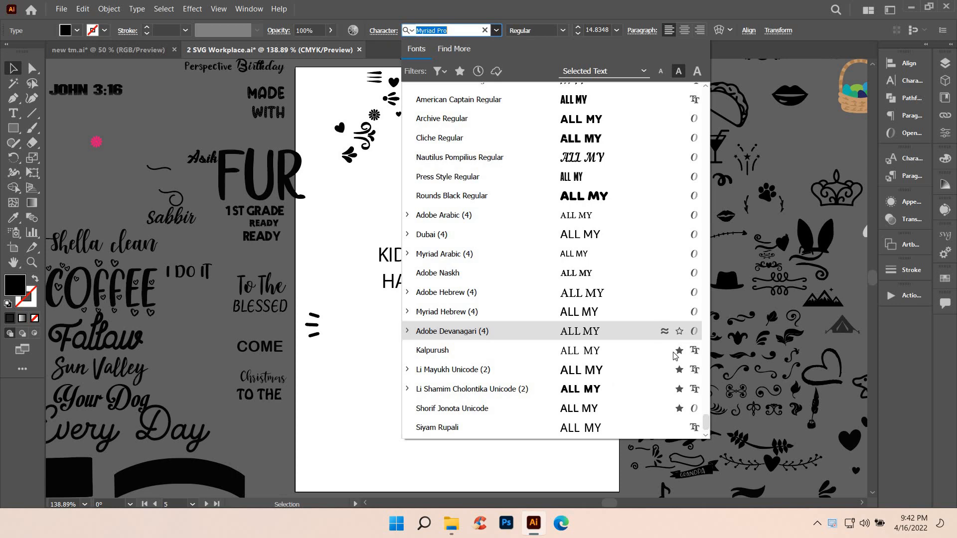
pyautogui.scroll(6, 673, 355)
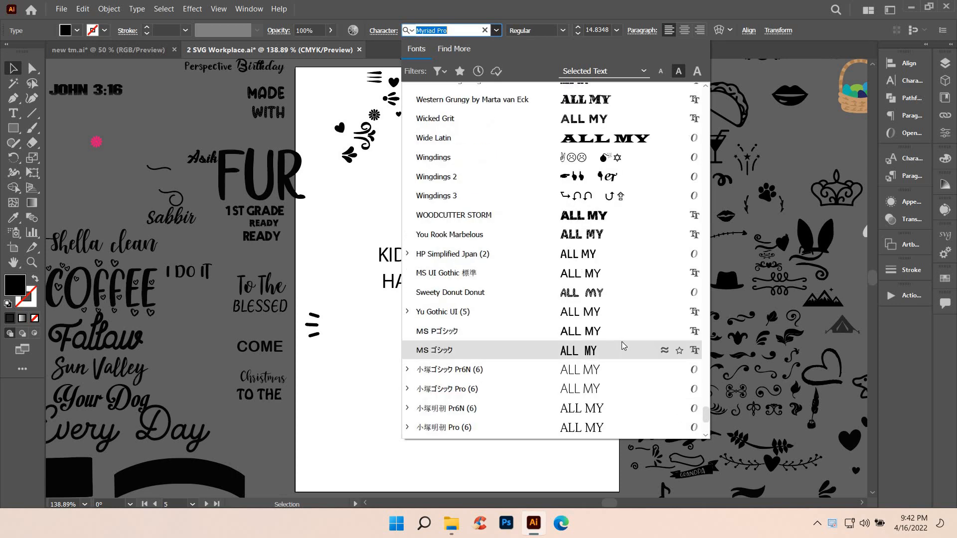
pyautogui.scroll(4, 621, 342)
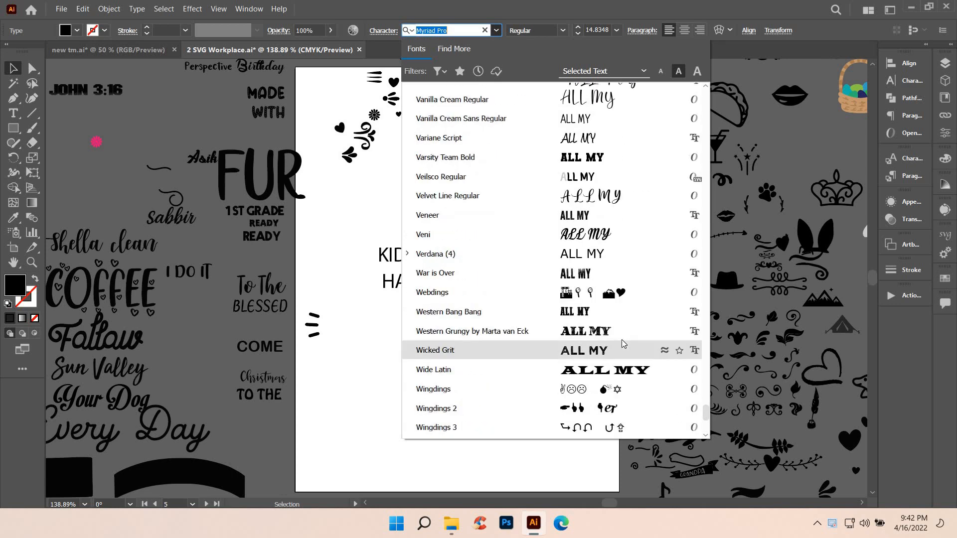
pyautogui.scroll(7, 621, 341)
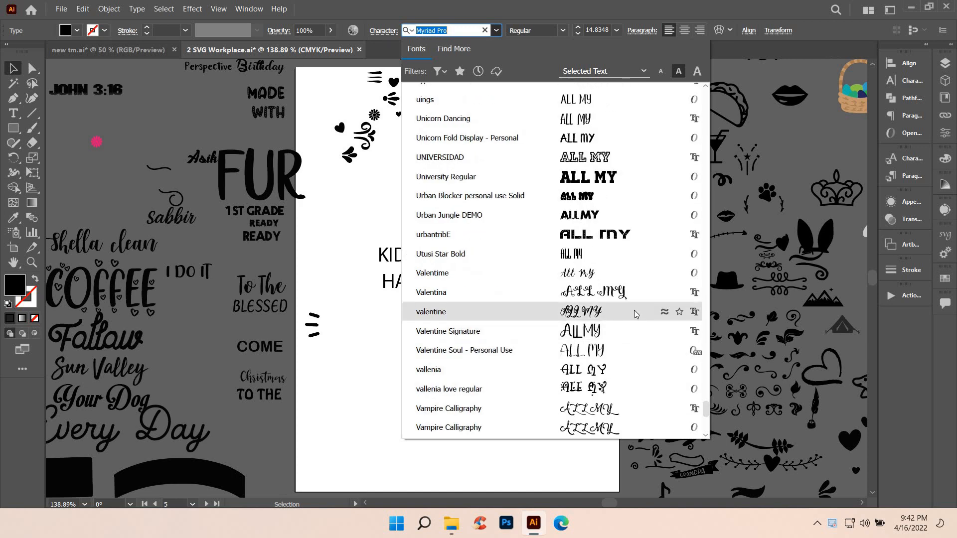
pyautogui.scroll(2, 634, 311)
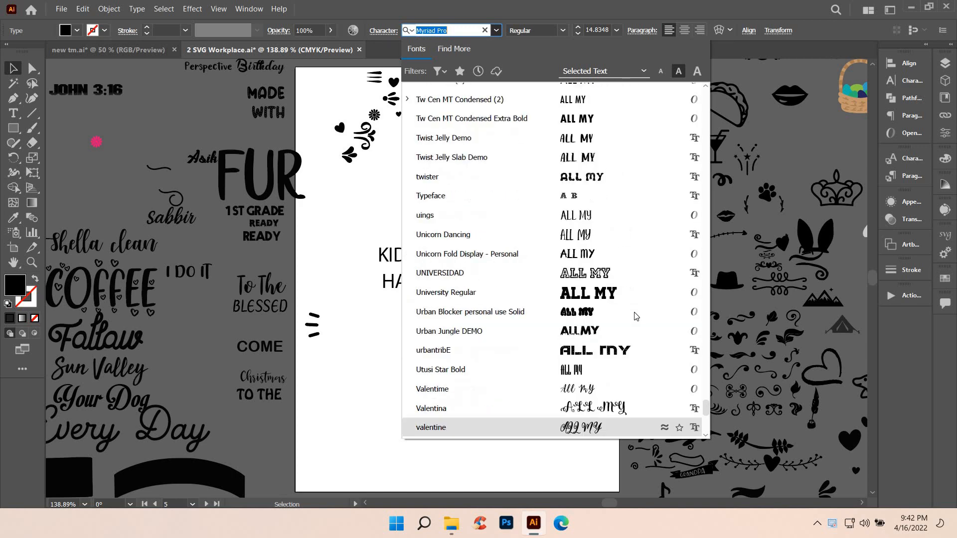
pyautogui.scroll(4, 635, 312)
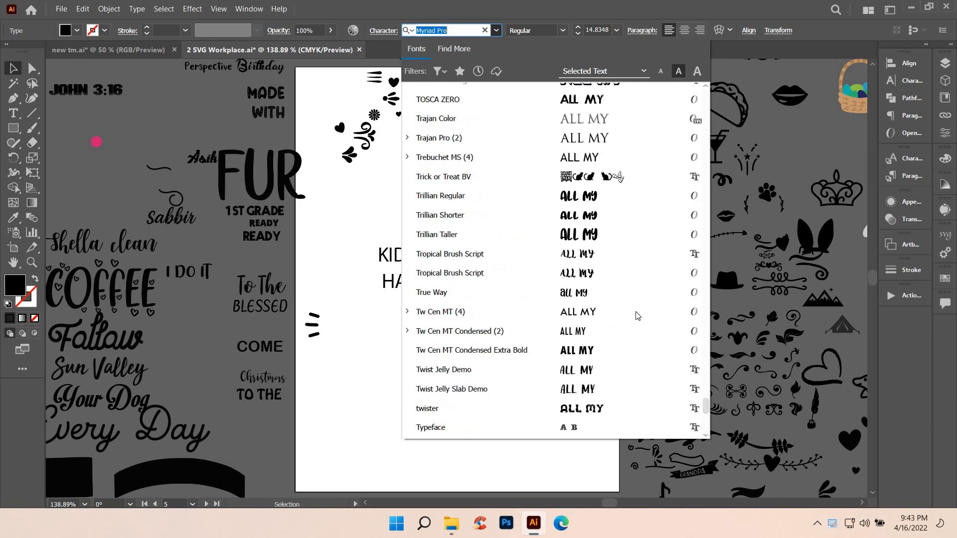
pyautogui.scroll(4, 641, 299)
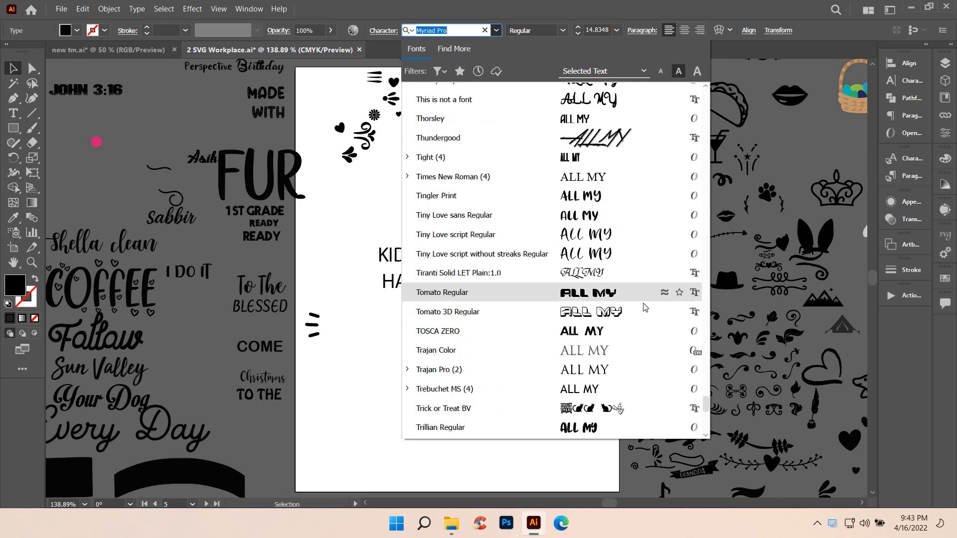
pyautogui.scroll(1, 643, 304)
pyautogui.scroll(2, 643, 305)
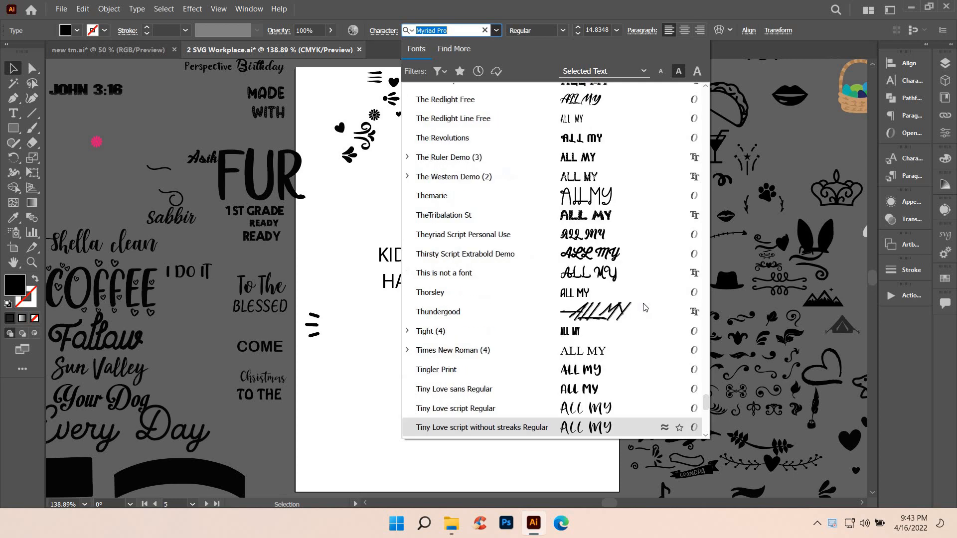
pyautogui.scroll(4, 638, 246)
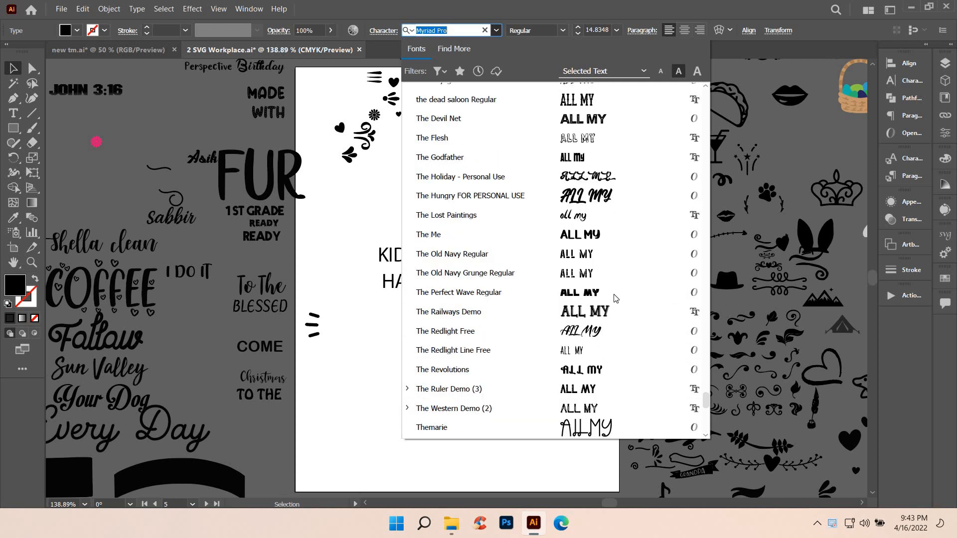
pyautogui.scroll(7, 604, 296)
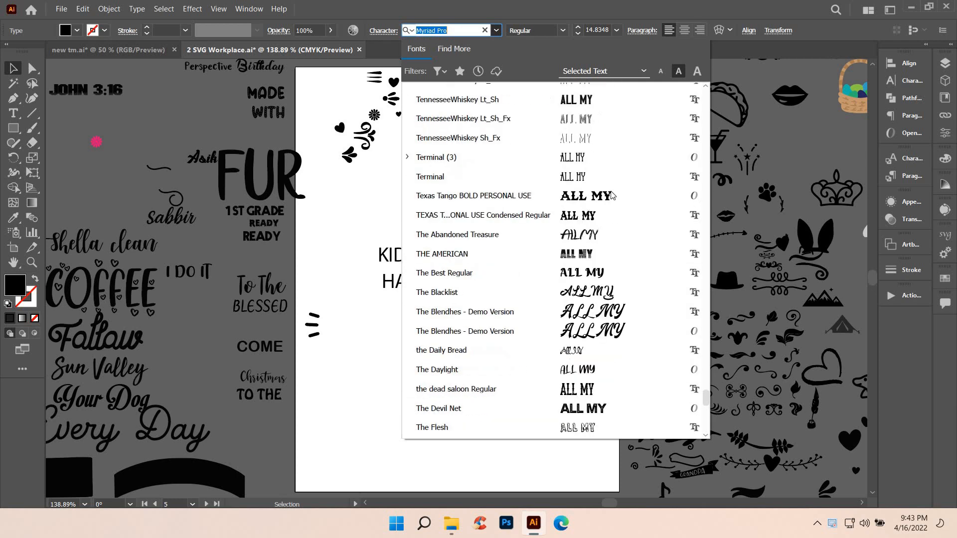
pyautogui.scroll(3, 611, 222)
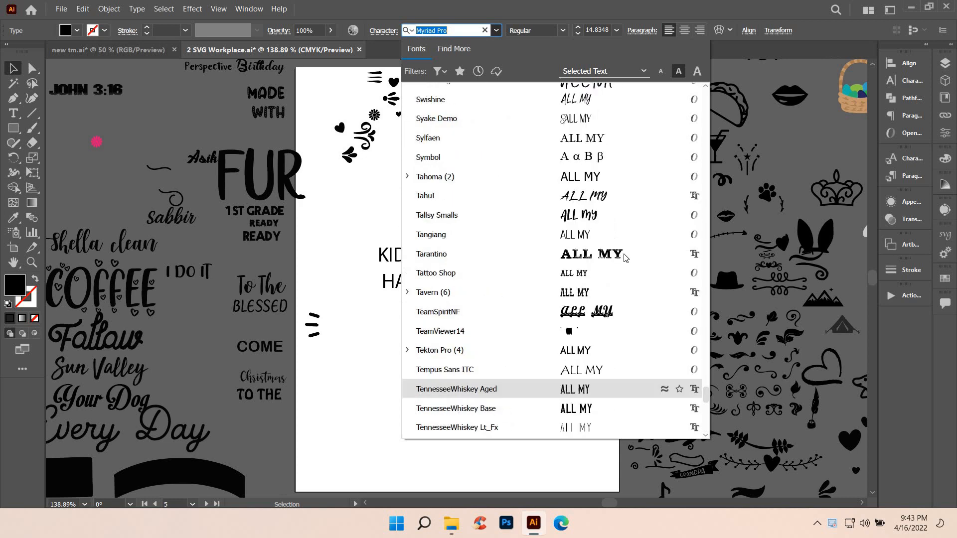
pyautogui.scroll(3, 637, 271)
pyautogui.scroll(4, 636, 271)
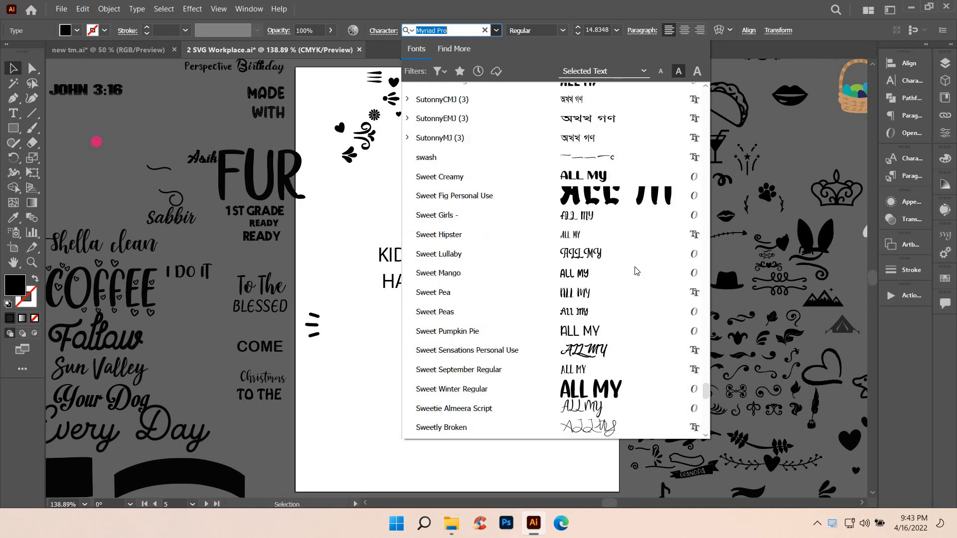
pyautogui.scroll(3, 635, 271)
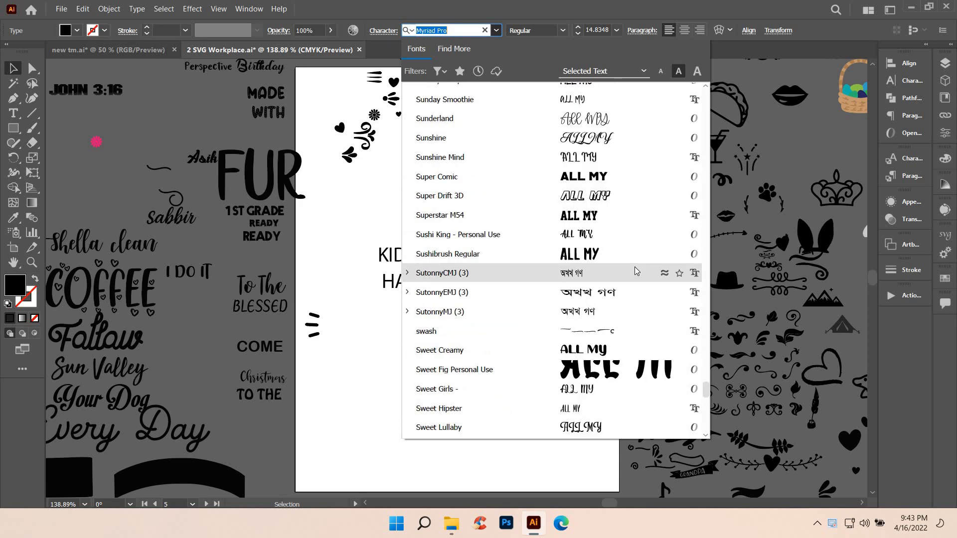
# - Add the SutonnyCMJ, SutonnyEMJ and SutonnyMJ font families to the favorites
pyautogui.click(679, 273)
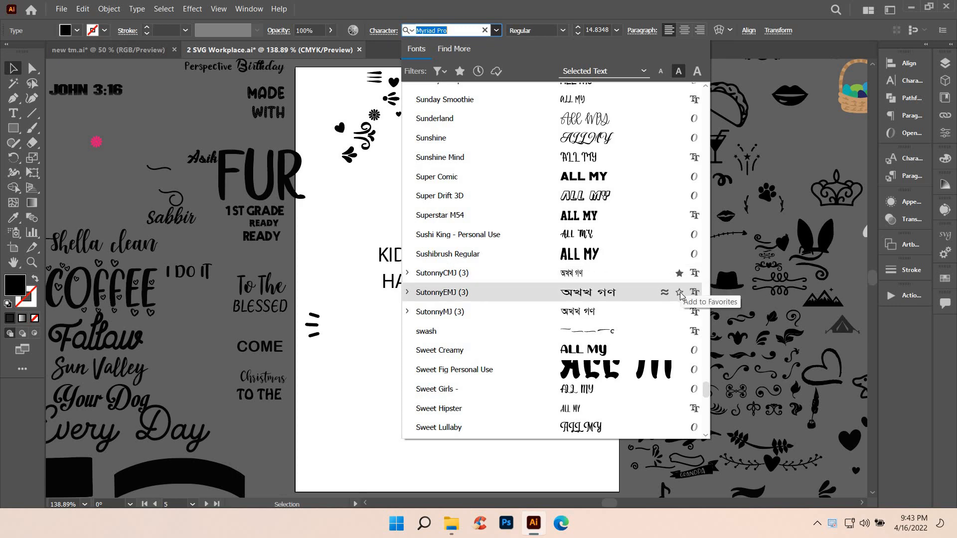
pyautogui.click(680, 292)
pyautogui.click(680, 312)
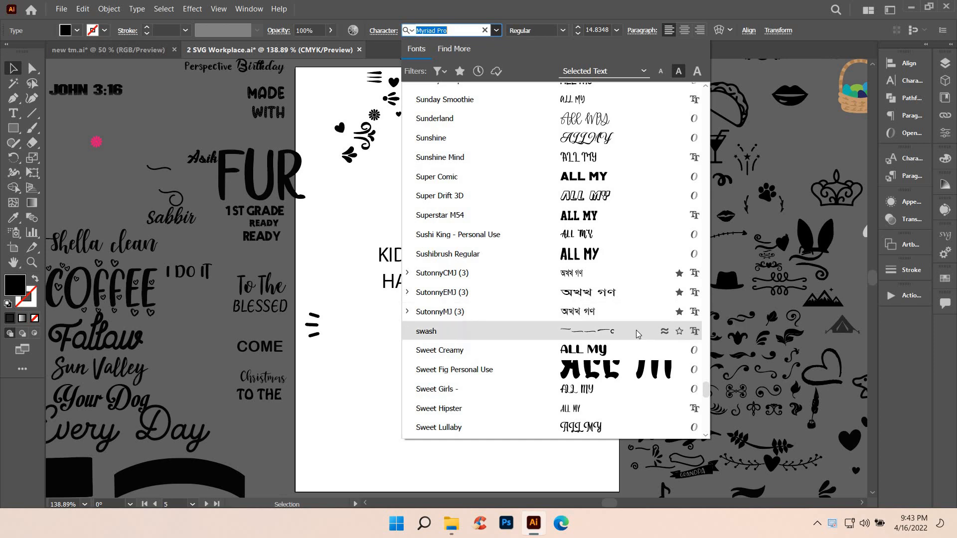
# - Set the ALL MY text in the Hot Deals font and enlarge it to about 35 pt
pyautogui.scroll(3, 636, 330)
pyautogui.scroll(-1, 635, 336)
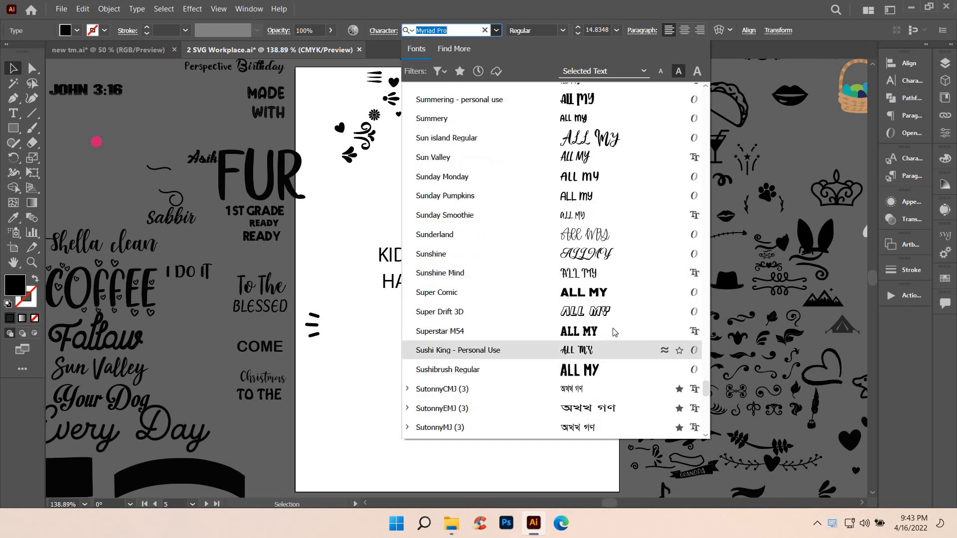
pyautogui.scroll(3, 629, 315)
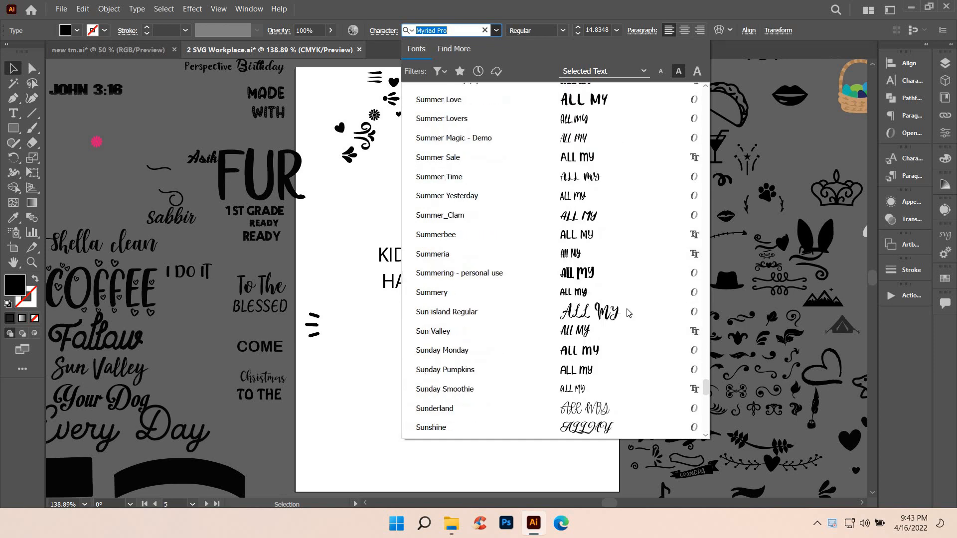
pyautogui.scroll(6, 628, 310)
pyautogui.scroll(8, 629, 311)
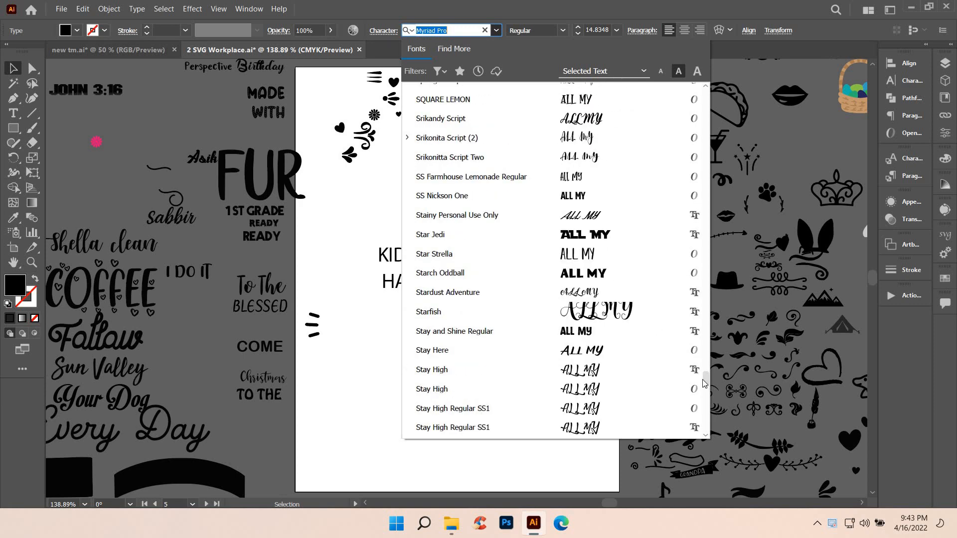
pyautogui.scroll(-6, 704, 376)
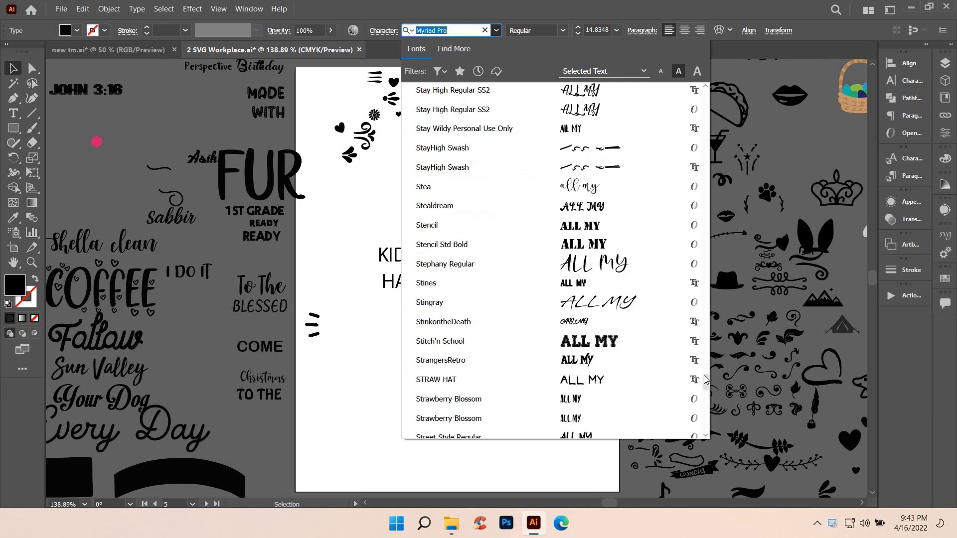
pyautogui.scroll(-6, 704, 376)
pyautogui.scroll(20, 708, 375)
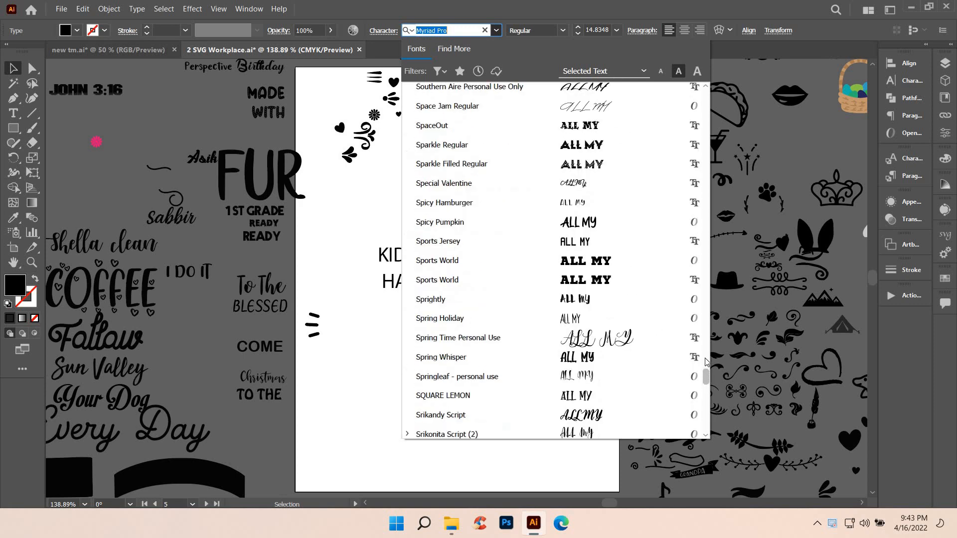
pyautogui.scroll(20, 701, 339)
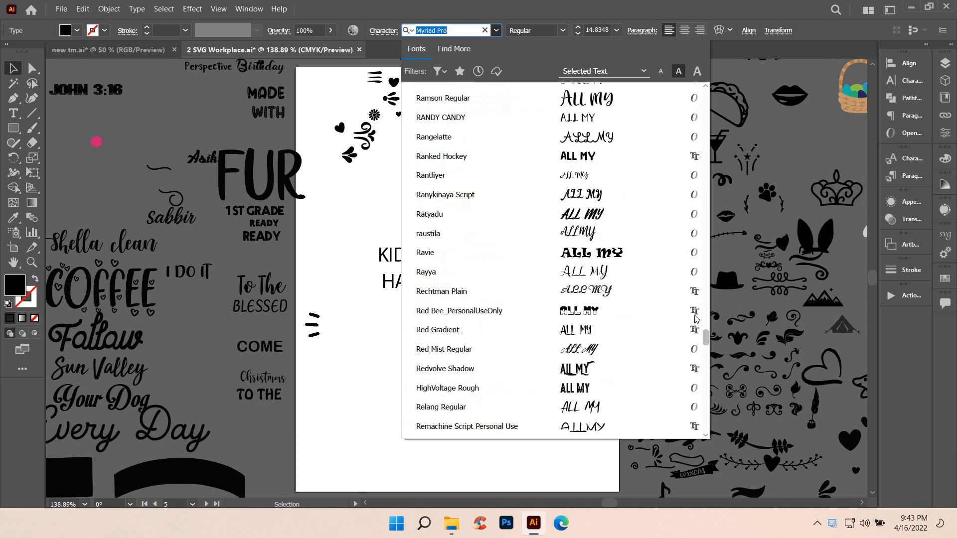
pyautogui.scroll(10, 688, 288)
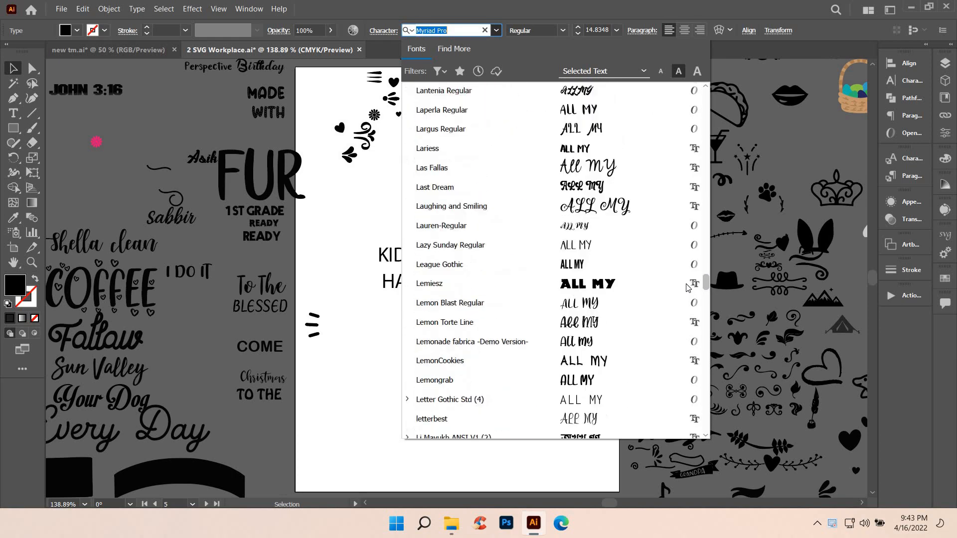
pyautogui.scroll(15, 683, 262)
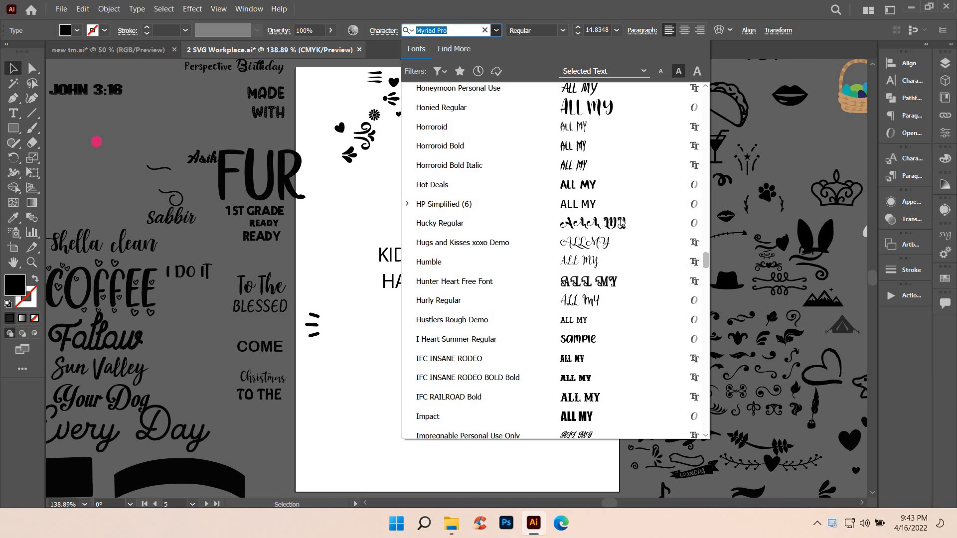
pyautogui.click(582, 185)
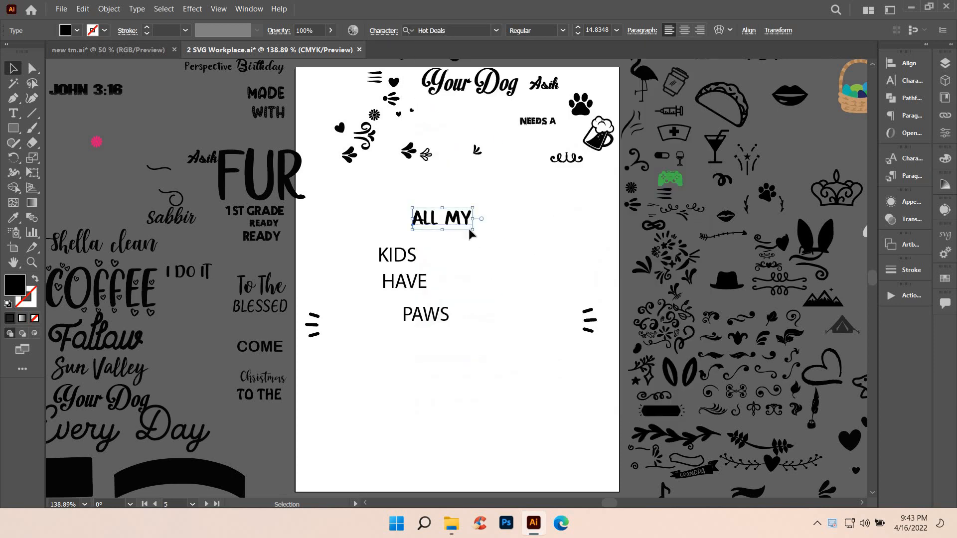
pyautogui.moveTo(483, 236); pyautogui.dragTo(521, 242)
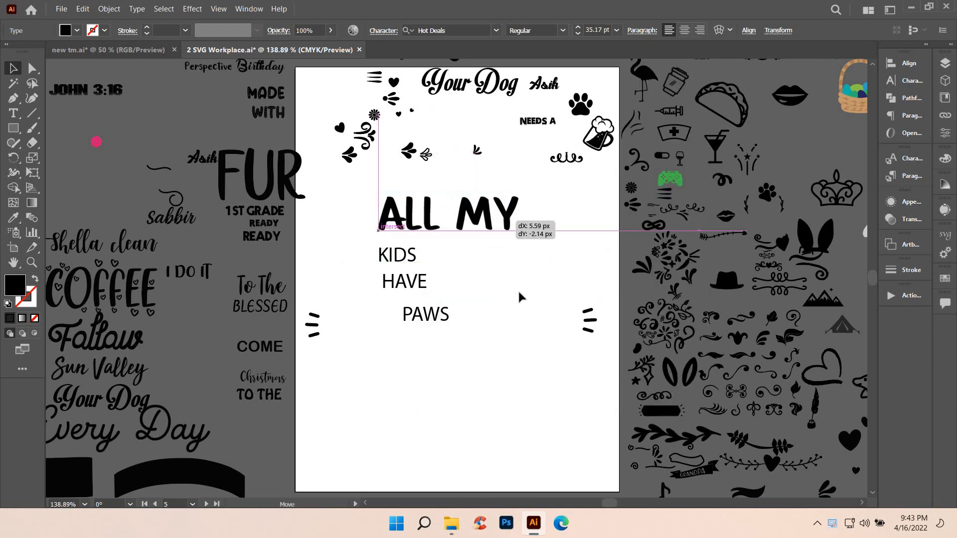
# - Copy the Hot Deals styling from ALL MY onto KIDS with the Eyedropper and place KIDS directly beneath ALL MY
pyautogui.click(402, 258)
pyautogui.click(399, 258)
pyautogui.press('i')
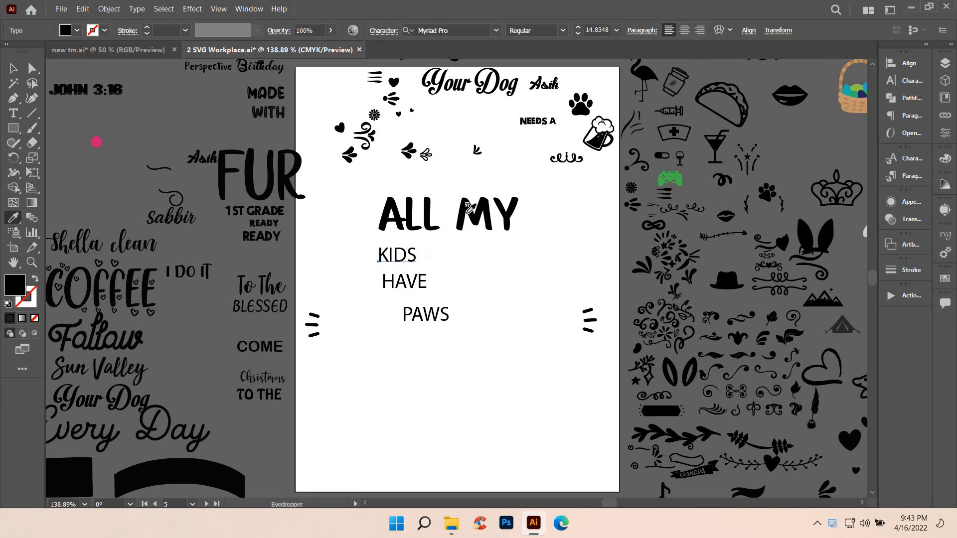
pyautogui.click(461, 230)
pyautogui.press('v')
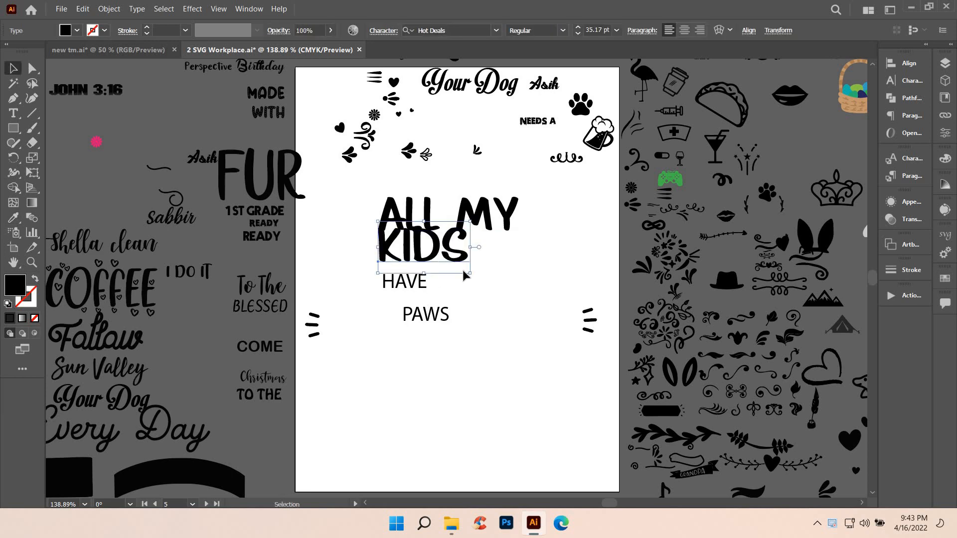
pyautogui.moveTo(444, 248); pyautogui.dragTo(475, 256)
# - Move PAWS and HAVE lower to make room and match HAVE to the Hot Deals styling of KIDS
pyautogui.moveTo(432, 312); pyautogui.dragTo(409, 317)
pyautogui.moveTo(403, 282); pyautogui.dragTo(479, 303)
pyautogui.press('i')
pyautogui.click(455, 255)
pyautogui.press('v')
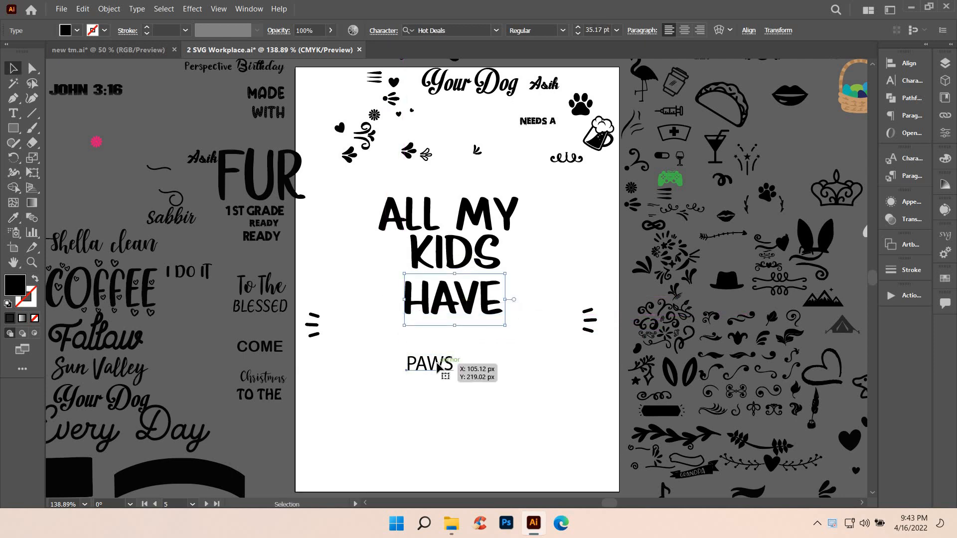
# - Apply the Hot Deals styling to PAWS with the Eyedropper and move it up close beneath HAVE
pyautogui.click(437, 367)
pyautogui.press('i')
pyautogui.click(483, 244)
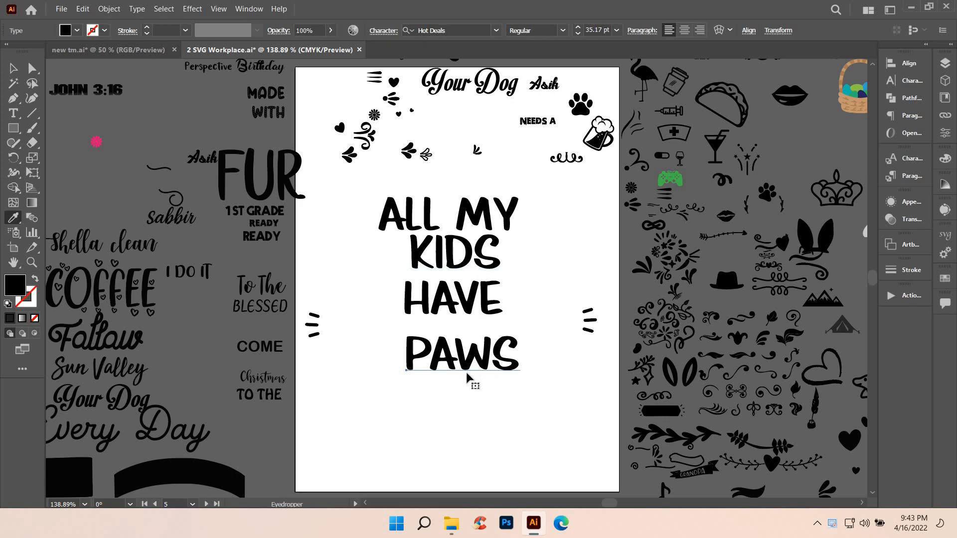
pyautogui.press('v')
pyautogui.moveTo(464, 363); pyautogui.dragTo(468, 355)
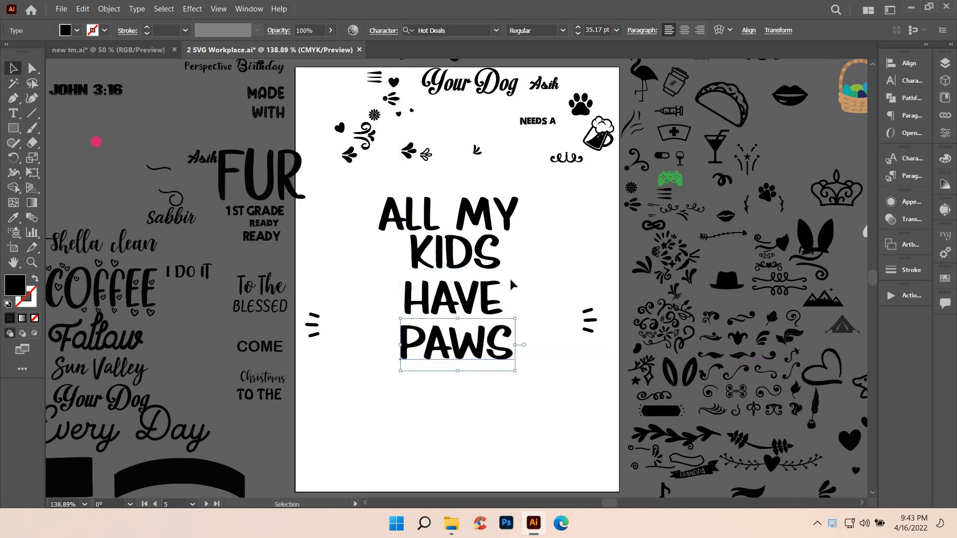
# - Restyle KIDS by sampling the Sun Valley sample text and enlarge it to about 41.5 pt
pyautogui.scroll(2, 418, 271)
pyautogui.scroll(1, 553, 281)
pyautogui.scroll(-2, 548, 287)
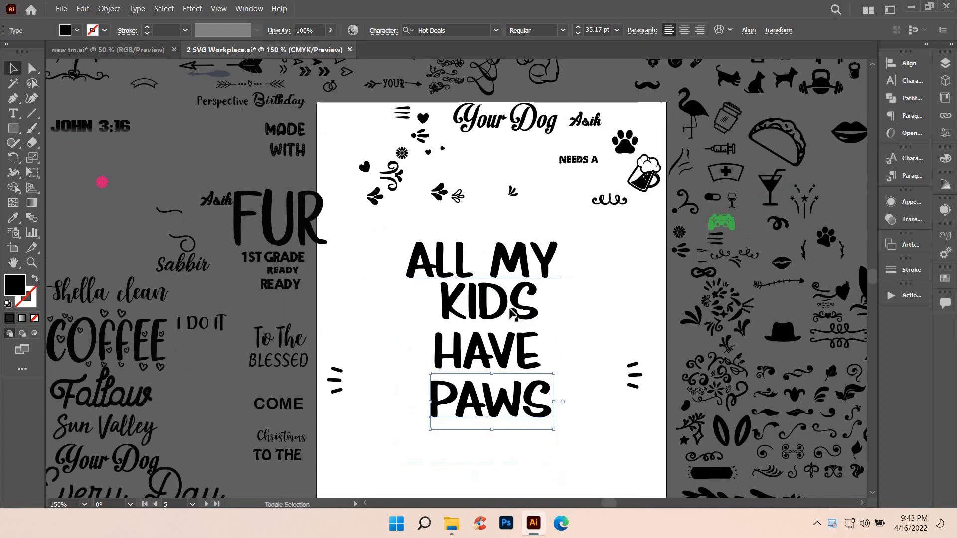
pyautogui.click(512, 310)
pyautogui.press('i')
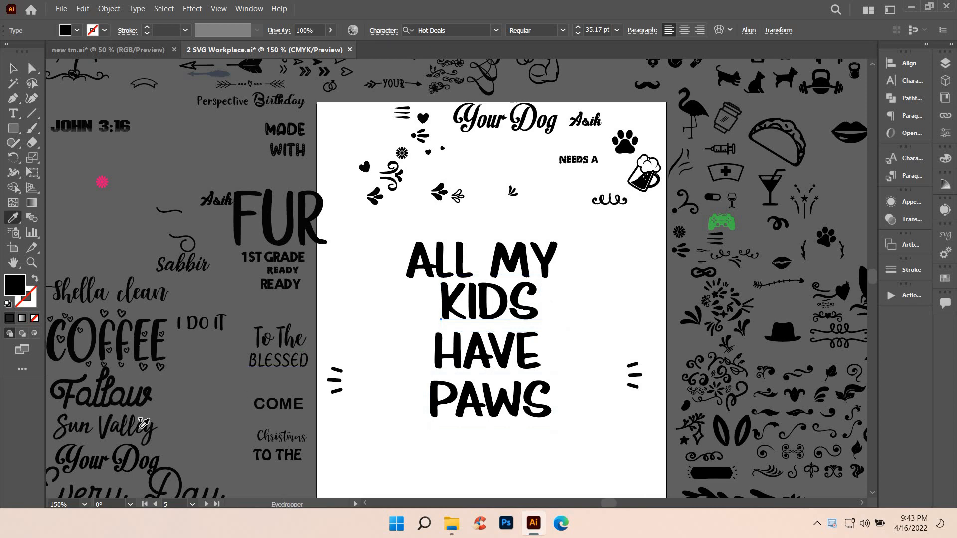
pyautogui.click(141, 429)
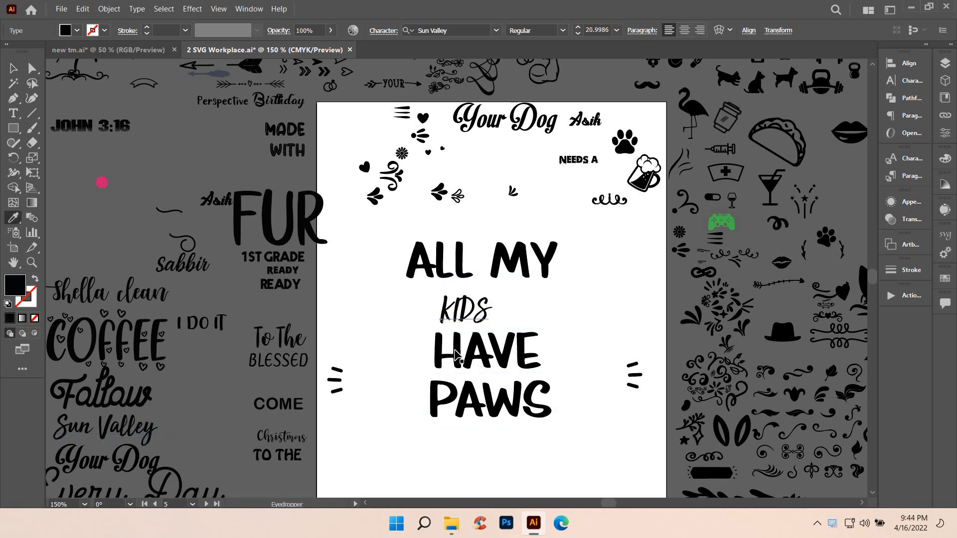
pyautogui.press('v')
pyautogui.moveTo(500, 331)
pyautogui.mouseDown()
pyautogui.moveTo(533, 350)
pyautogui.moveTo(509, 327)
pyautogui.mouseUp()
# - Copy the Sun Valley styling from KIDS onto PAWS with the Eyedropper
pyautogui.click(516, 421)
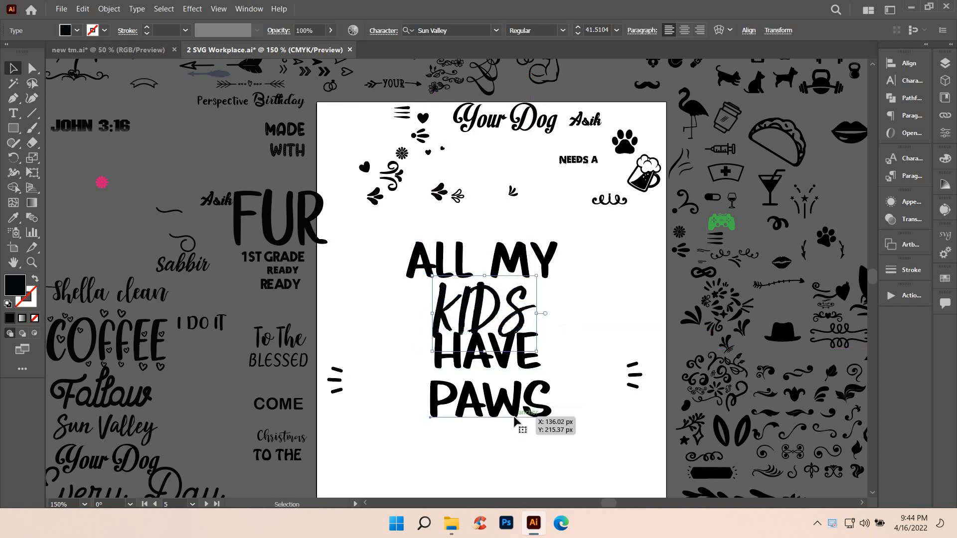
pyautogui.press('i')
pyautogui.click(501, 305)
pyautogui.press('v')
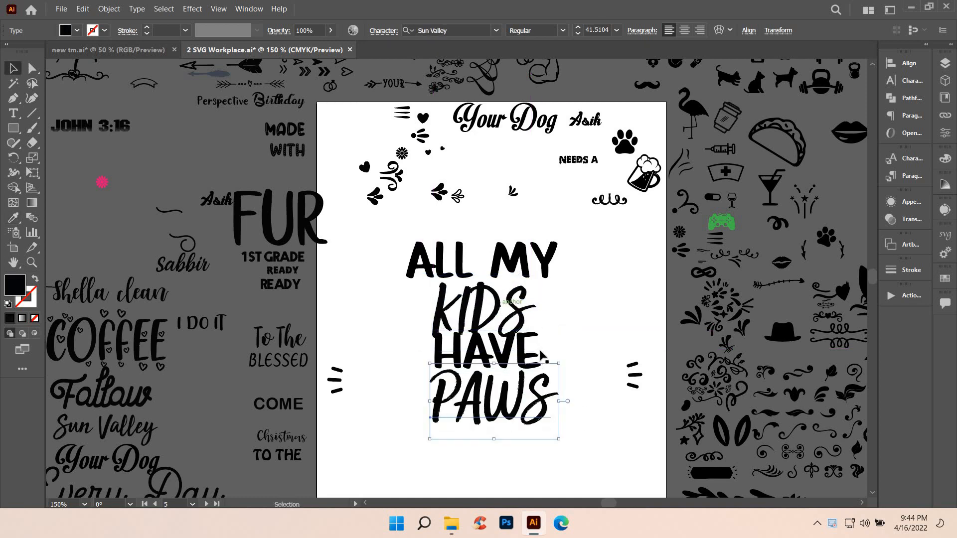
# - Spread the text lines apart by raising ALL MY, positioning KIDS beneath it and lowering PAWS
pyautogui.scroll(-1, 542, 350)
pyautogui.moveTo(526, 346); pyautogui.dragTo(526, 343)
pyautogui.moveTo(530, 284); pyautogui.dragTo(535, 277)
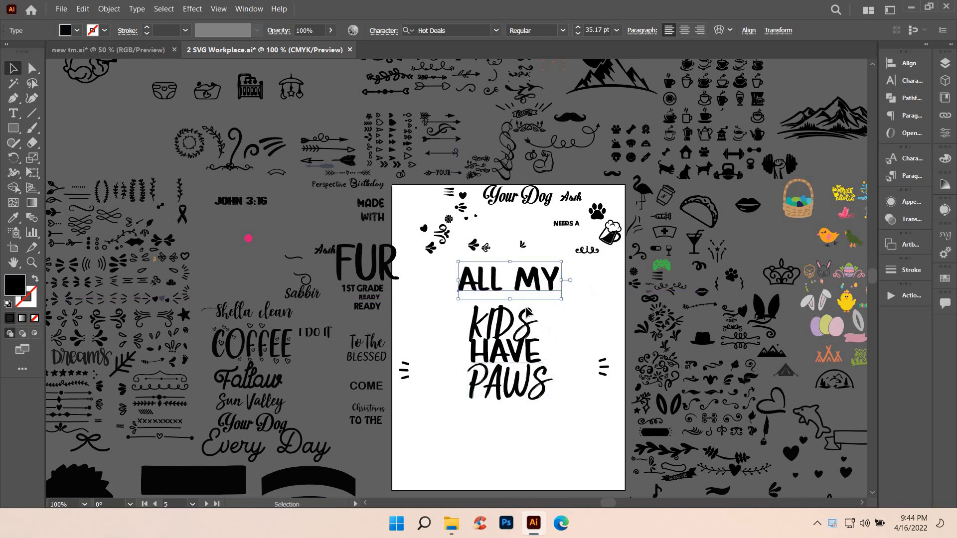
pyautogui.moveTo(521, 315); pyautogui.dragTo(528, 307)
pyautogui.moveTo(539, 396); pyautogui.dragTo(539, 436)
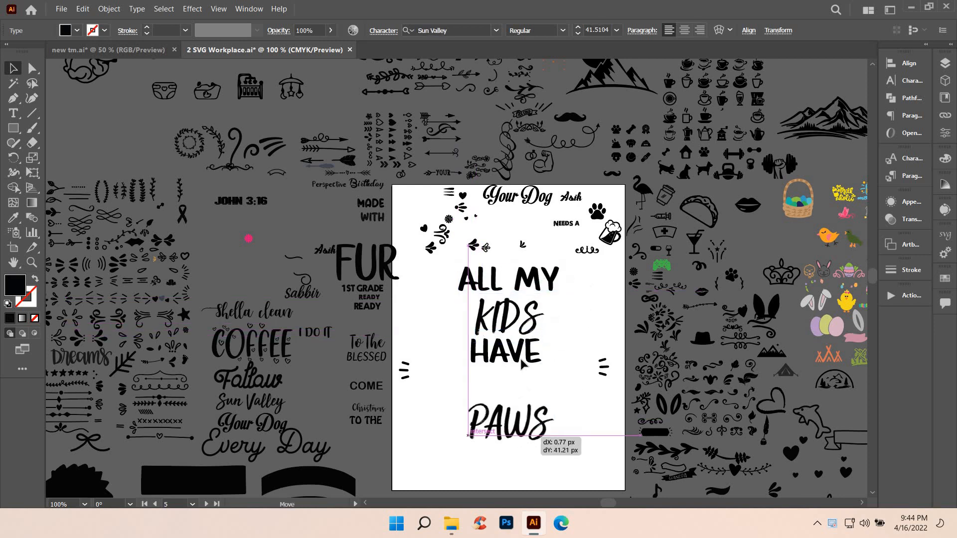
# - Enlarge HAVE to about the width of ALL MY and move PAWS up beneath it
pyautogui.click(540, 362)
pyautogui.moveTo(547, 375); pyautogui.dragTo(562, 388)
pyautogui.moveTo(554, 437); pyautogui.dragTo(563, 420)
pyautogui.click(570, 421)
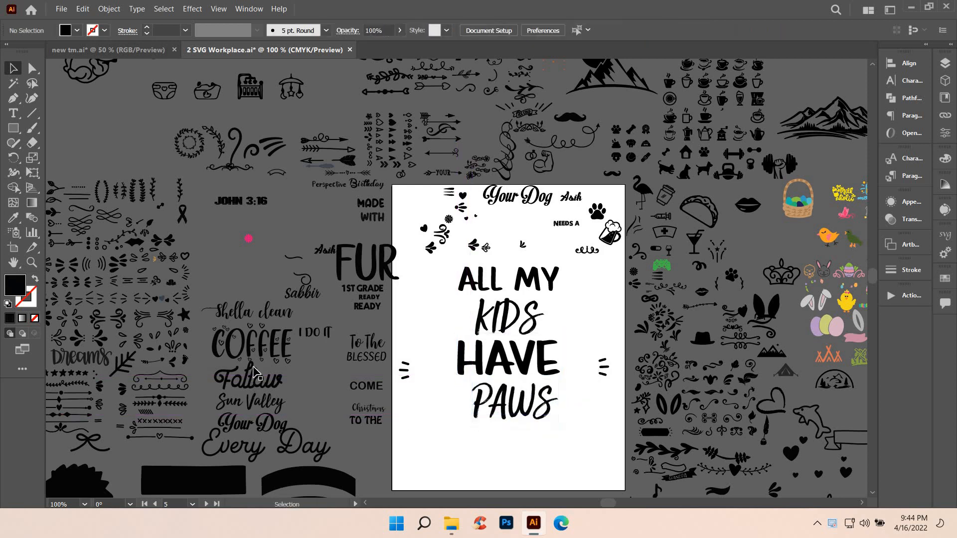
# - Copy the small feathered swirl from the ornament collection and place the copy at the upper right of KIDS
pyautogui.scroll(2, 517, 363)
pyautogui.scroll(-1, 639, 326)
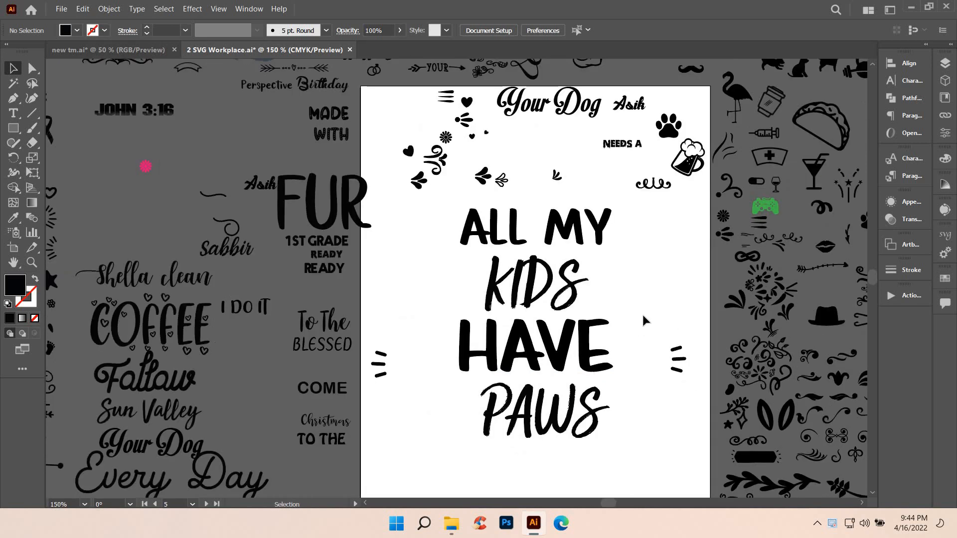
pyautogui.scroll(-1, 632, 309)
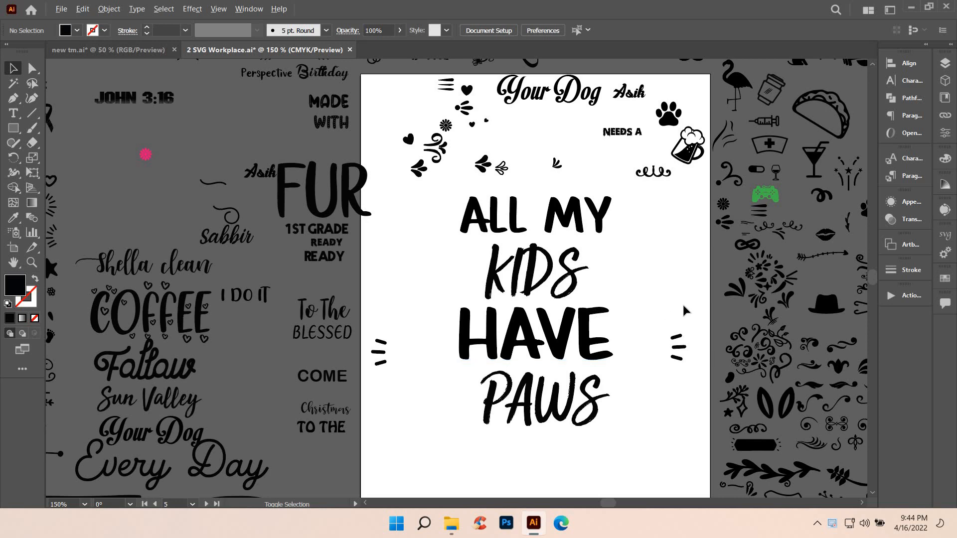
pyautogui.click(811, 449)
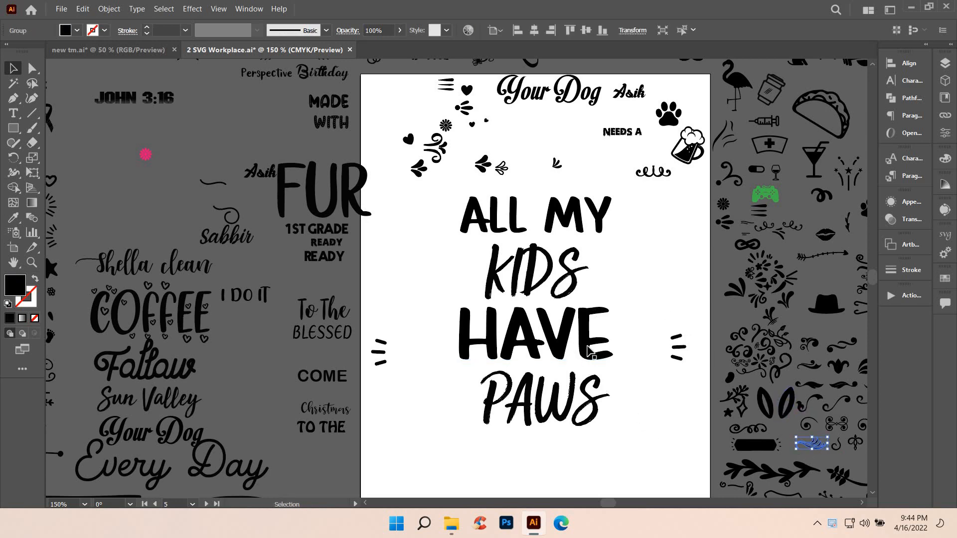
pyautogui.hotkey('ctrl', 'c')
pyautogui.hotkey('ctrl', 'v')
pyautogui.moveTo(454, 273); pyautogui.dragTo(596, 253)
# - Reflect a copy of the swirl and place it at the upper left of KIDS
pyautogui.rightClick(597, 253)
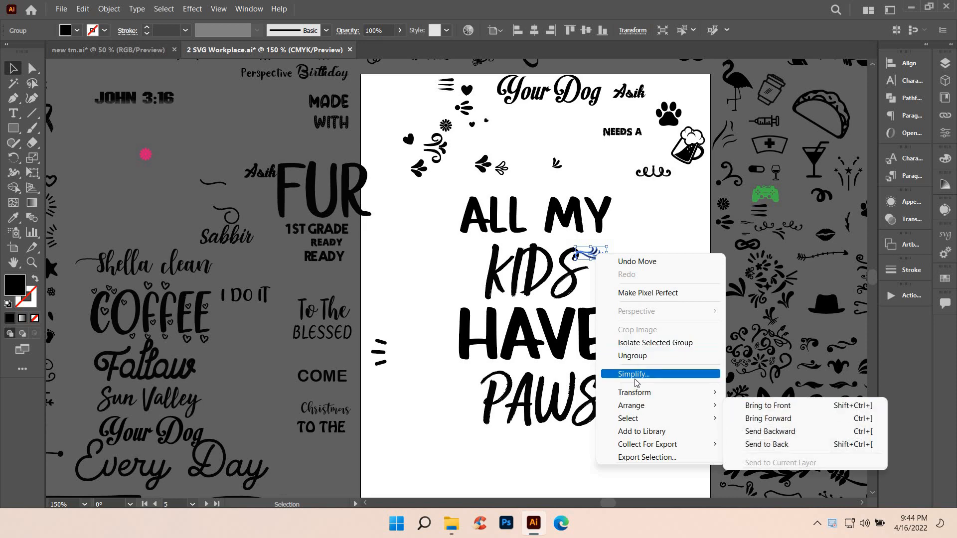
pyautogui.moveTo(638, 392)
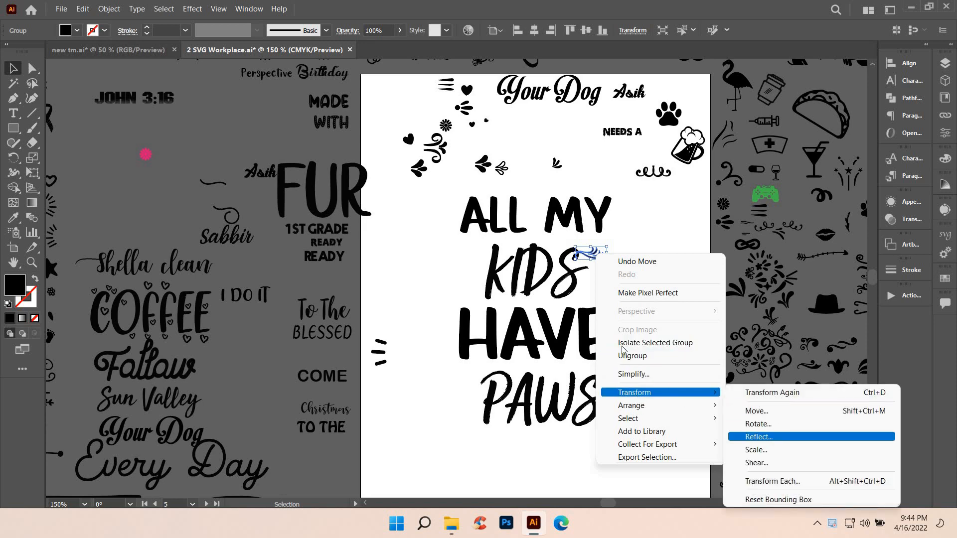
pyautogui.click(759, 437)
pyautogui.click(406, 340)
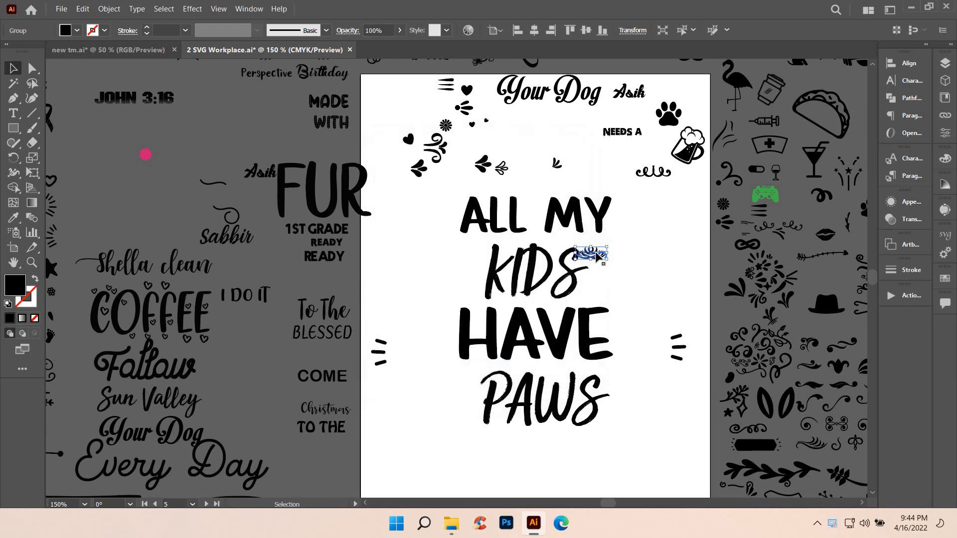
pyautogui.moveTo(598, 257); pyautogui.dragTo(487, 252)
pyautogui.moveTo(631, 303); pyautogui.dragTo(631, 303)
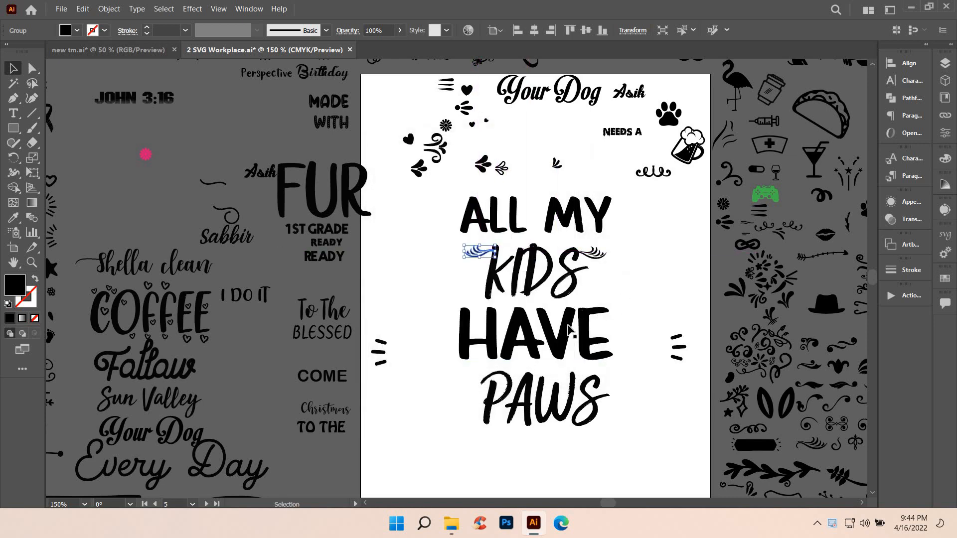
pyautogui.click(629, 302)
# - Duplicate the three accent dashes on the artboard's right side and place the copy at the right end of PAWS
pyautogui.scroll(1, 629, 319)
pyautogui.scroll(-2, 629, 333)
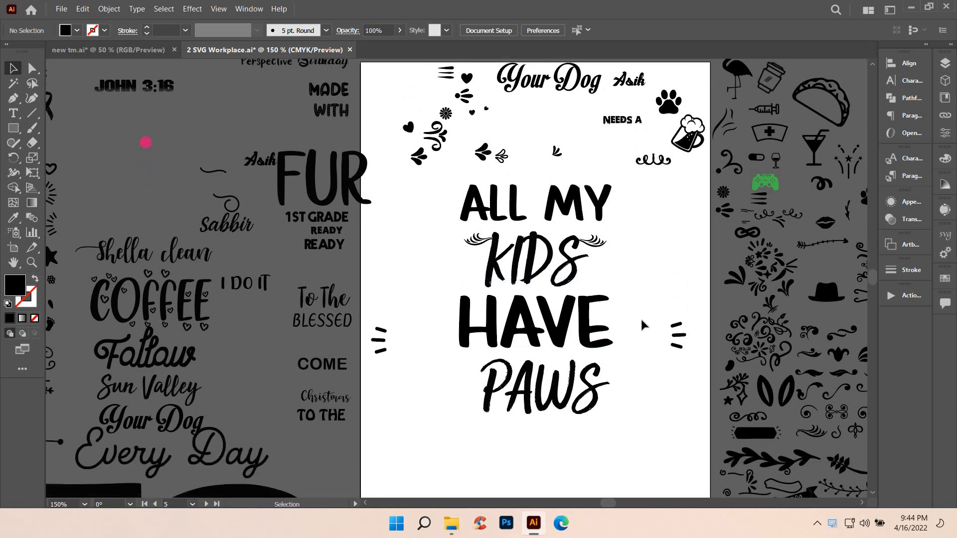
pyautogui.click(681, 338)
pyautogui.moveTo(681, 337); pyautogui.dragTo(628, 398)
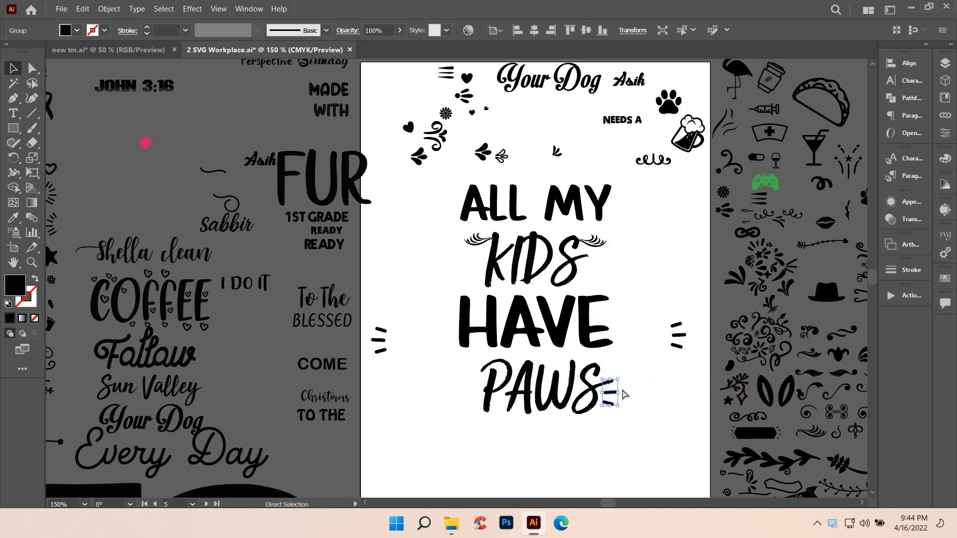
# - Reflect a copy of the accent dashes across the vertical axis and place it at the left end of PAWS
pyautogui.rightClick(610, 393)
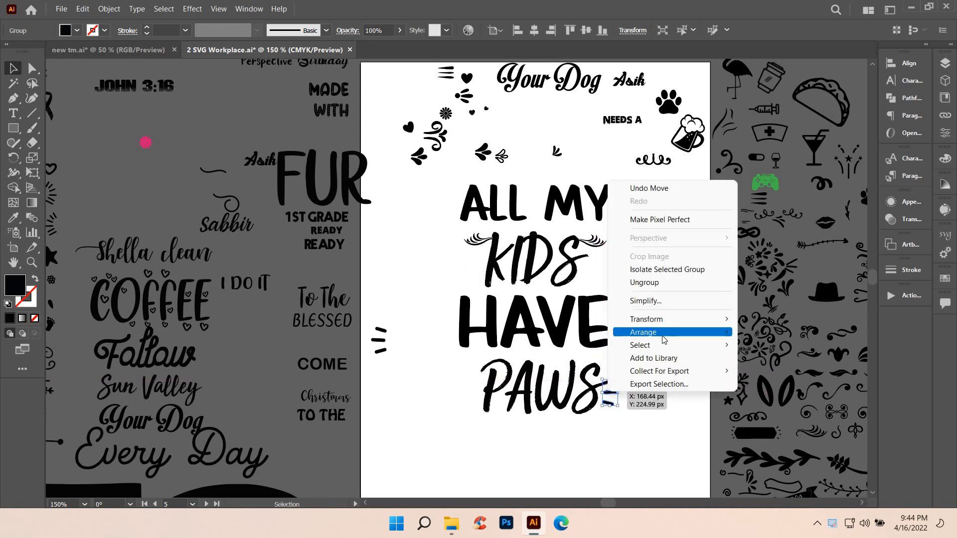
pyautogui.moveTo(658, 332)
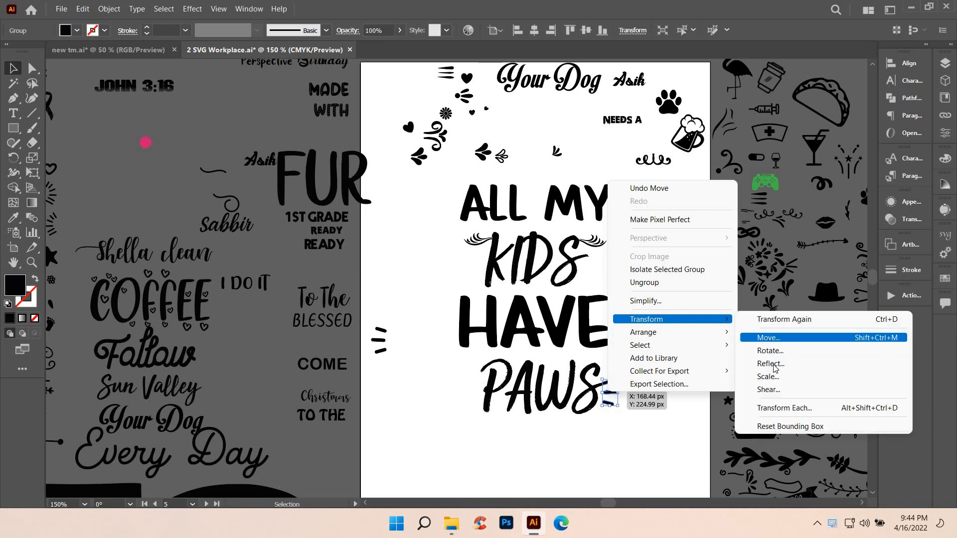
pyautogui.click(771, 364)
pyautogui.press('Return')
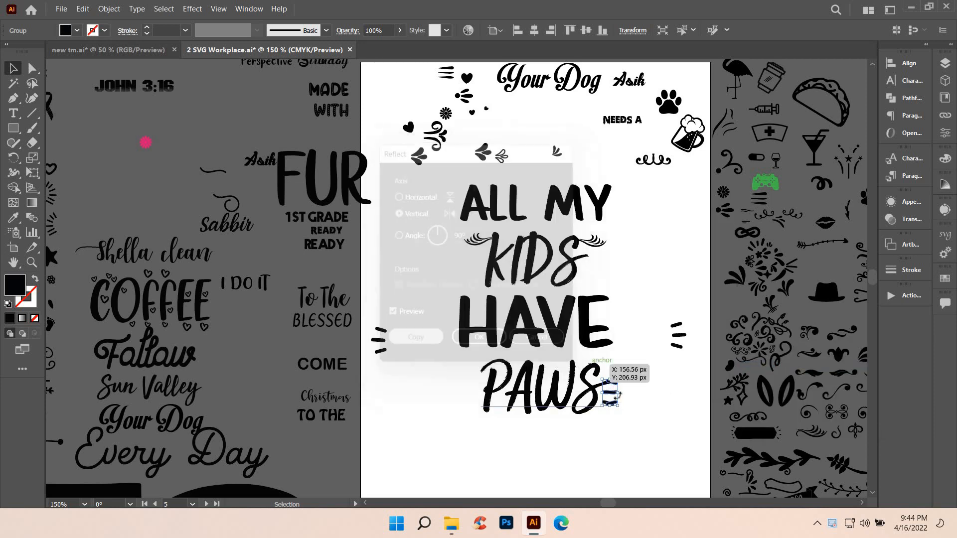
pyautogui.moveTo(613, 394); pyautogui.dragTo(476, 382)
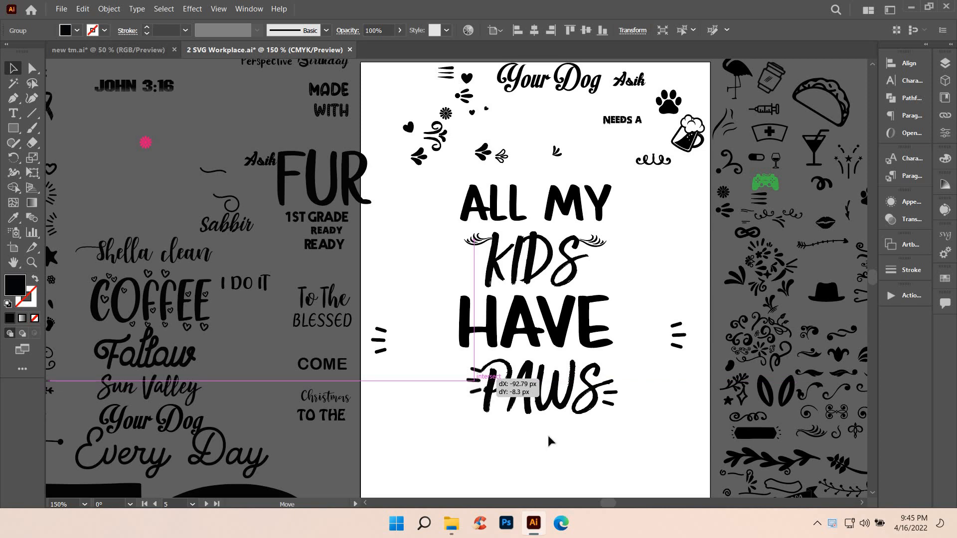
pyautogui.click(611, 435)
# - Fine-tune the left accent dashes so they sit snugly against the P of PAWS
pyautogui.scroll(3, 613, 417)
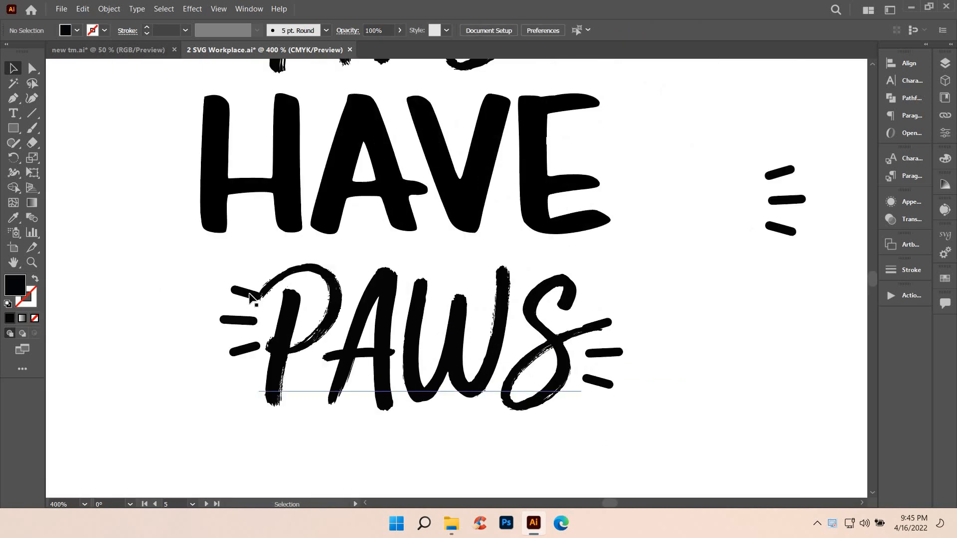
pyautogui.moveTo(249, 297); pyautogui.dragTo(225, 307)
pyautogui.scroll(3, 225, 306)
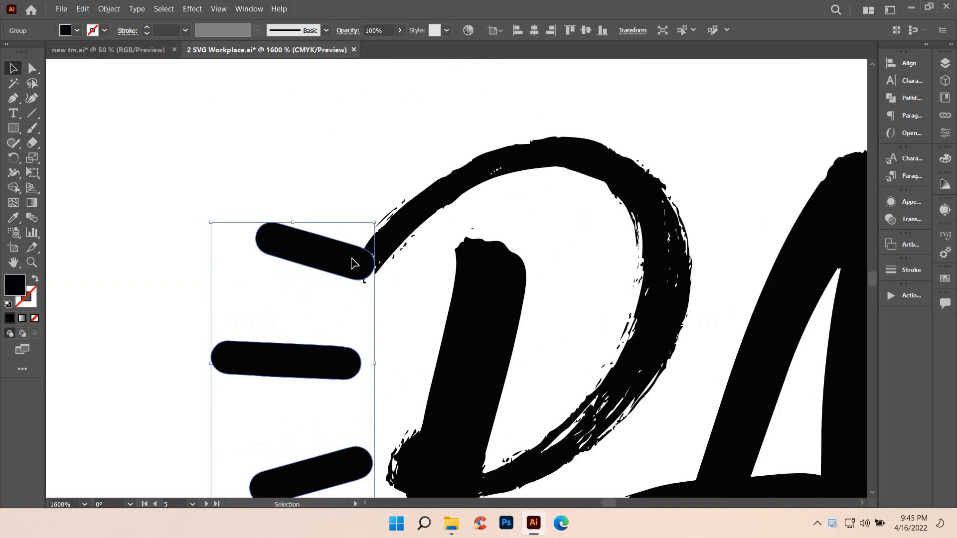
pyautogui.moveTo(355, 262); pyautogui.dragTo(372, 278)
pyautogui.click(255, 268)
pyautogui.scroll(-5, 344, 283)
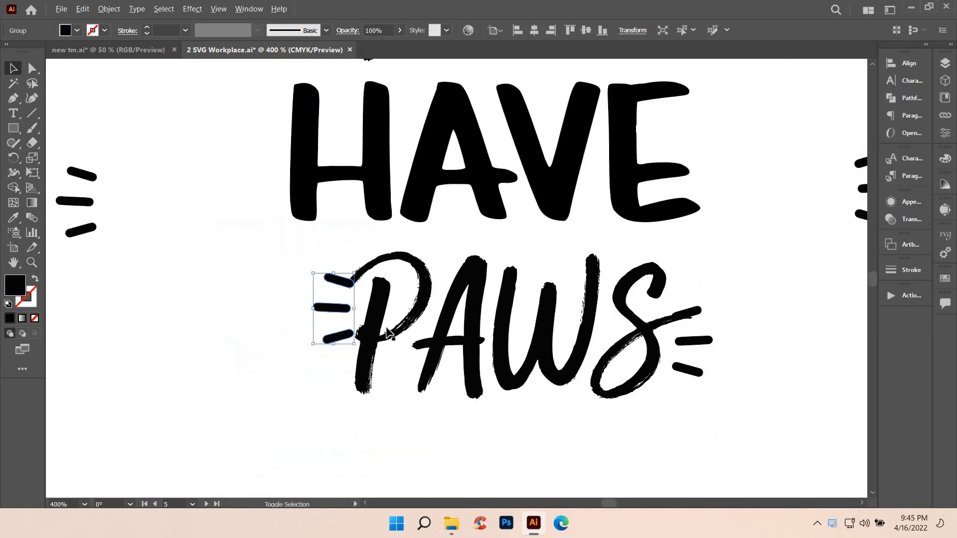
pyautogui.click(588, 394)
# - Look through the clip art around the artboard for a child-themed icon to decorate the lettering
pyautogui.scroll(-3, 605, 374)
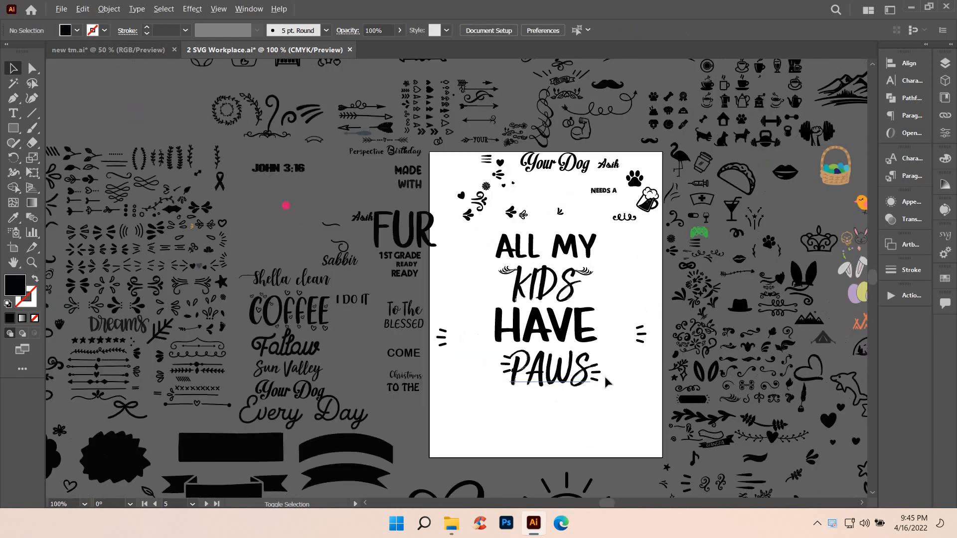
pyautogui.scroll(2, 606, 349)
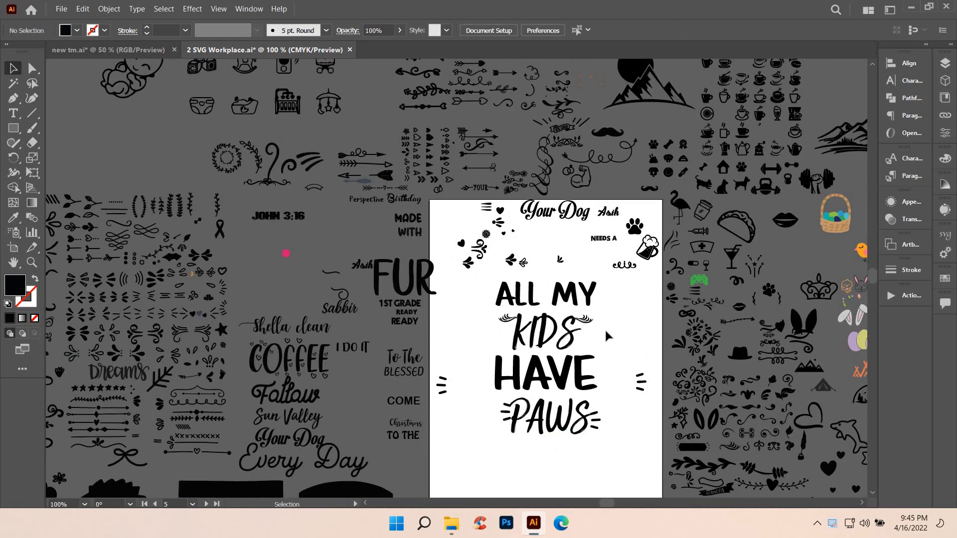
pyautogui.scroll(2, 614, 344)
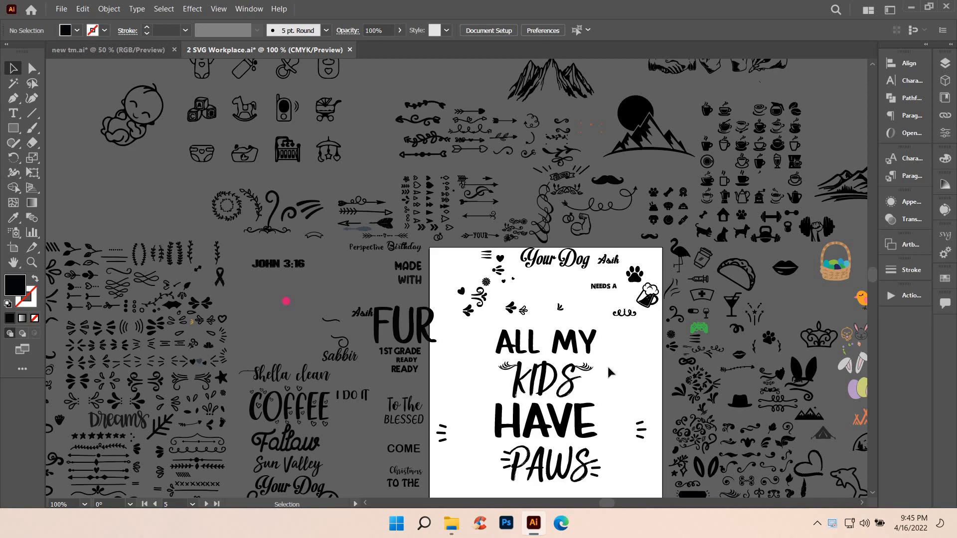
pyautogui.moveTo(377, 373); pyautogui.dragTo(751, 473)
pyautogui.scroll(2, 531, 382)
pyautogui.moveTo(720, 372); pyautogui.dragTo(560, 463)
pyautogui.scroll(-1, 647, 327)
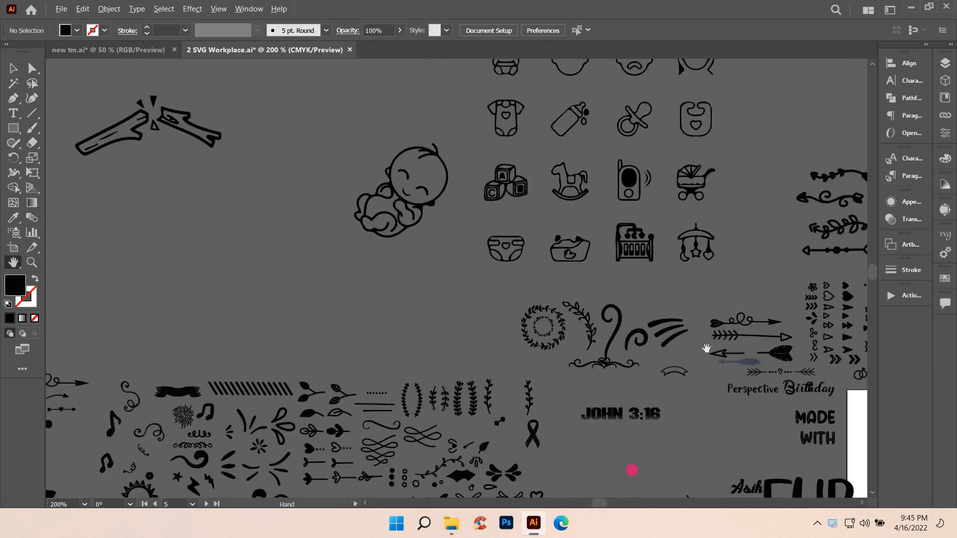
pyautogui.moveTo(555, 380); pyautogui.dragTo(423, 142)
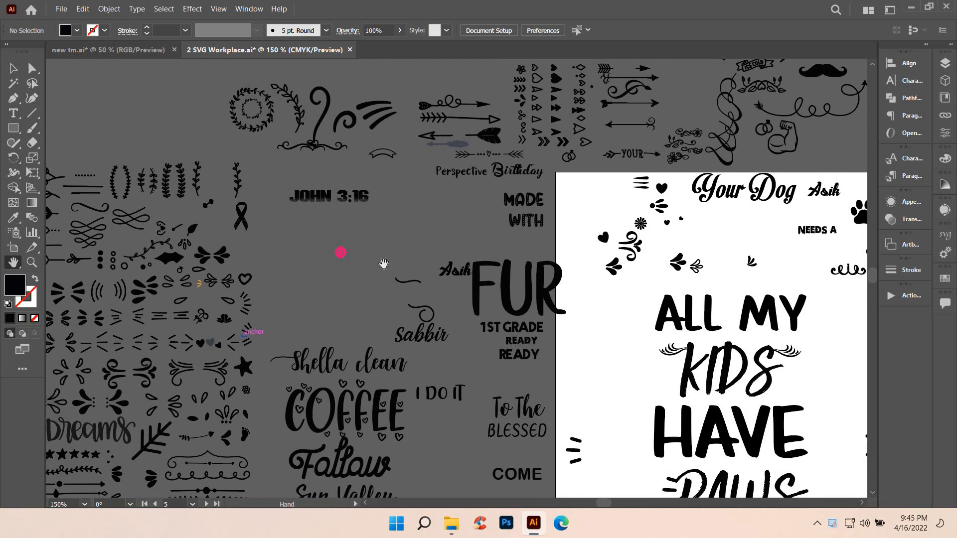
pyautogui.moveTo(424, 328); pyautogui.dragTo(425, 363)
pyautogui.moveTo(344, 267); pyautogui.dragTo(466, 443)
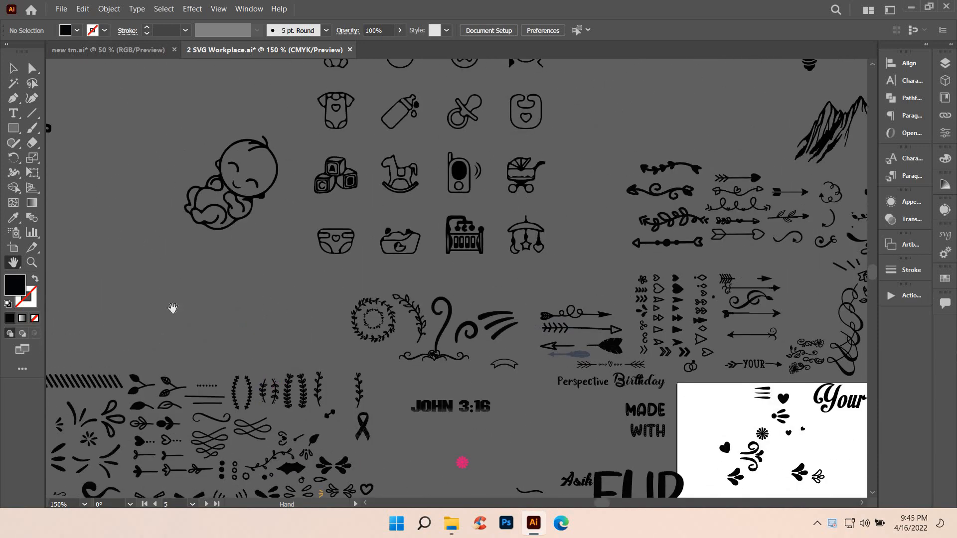
pyautogui.moveTo(455, 265); pyautogui.dragTo(287, 344)
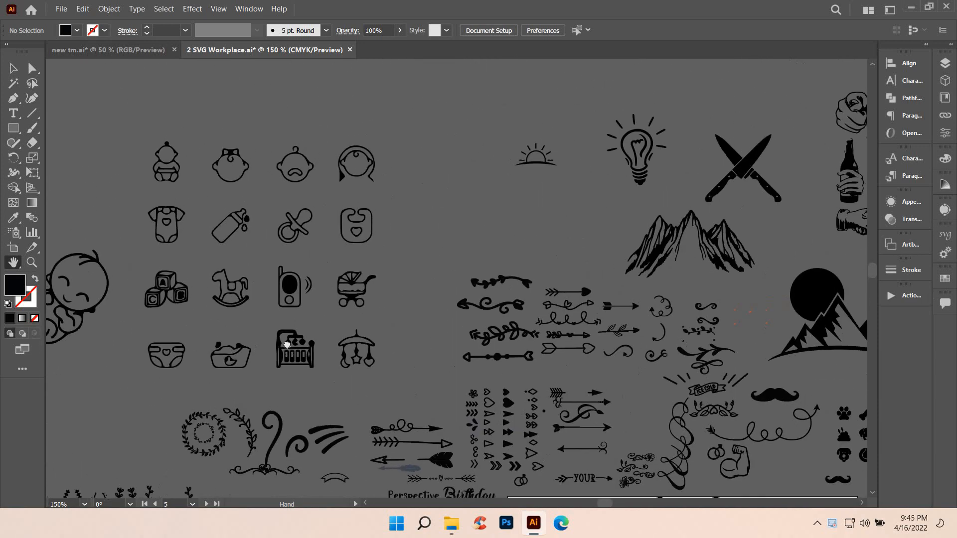
# - Copy the sitting baby icon from the grid of baby icons and paste it onto the lettering
pyautogui.press('v')
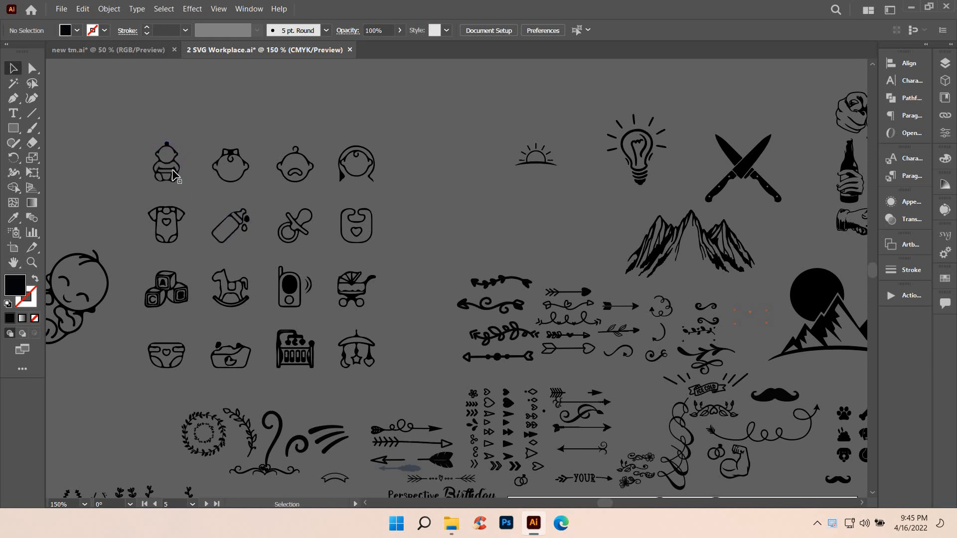
pyautogui.hotkey('ctrl', 'c')
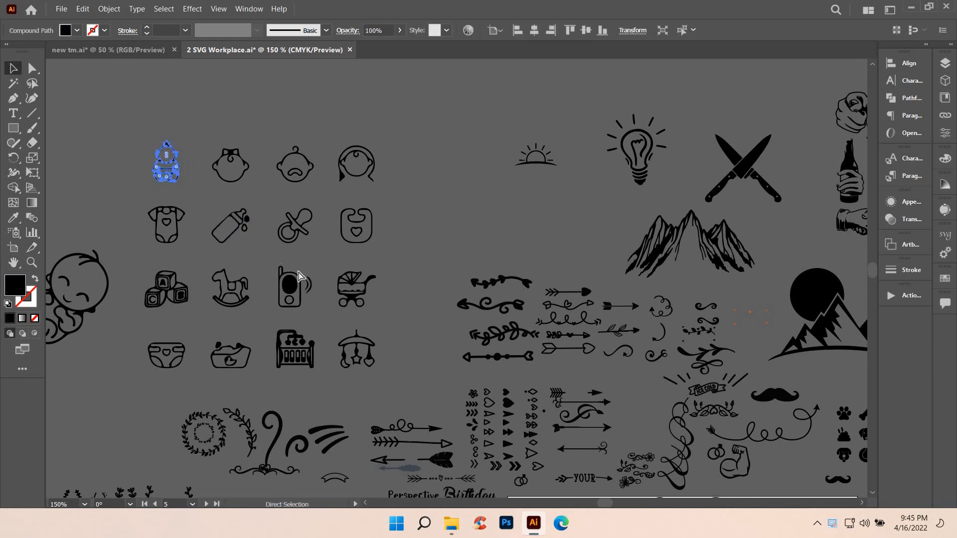
pyautogui.hotkey('ctrl', '0')
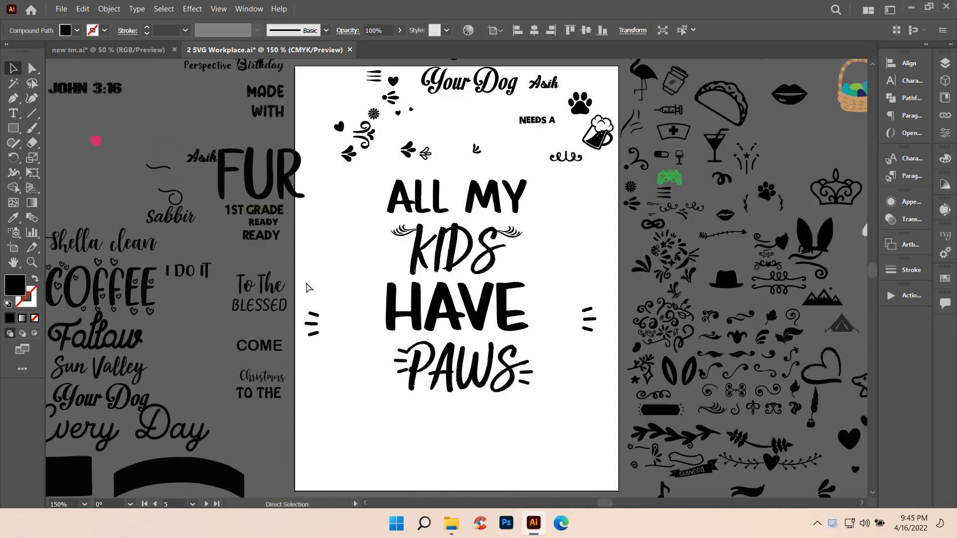
pyautogui.hotkey('ctrl', 'v')
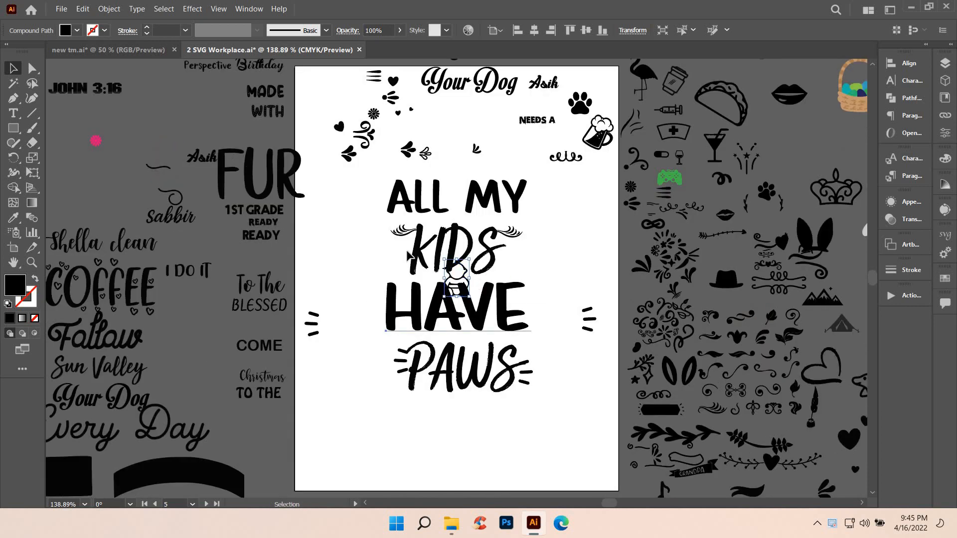
pyautogui.moveTo(468, 274); pyautogui.dragTo(422, 253)
pyautogui.hotkey('ctrl', 'z')
pyautogui.click(577, 262)
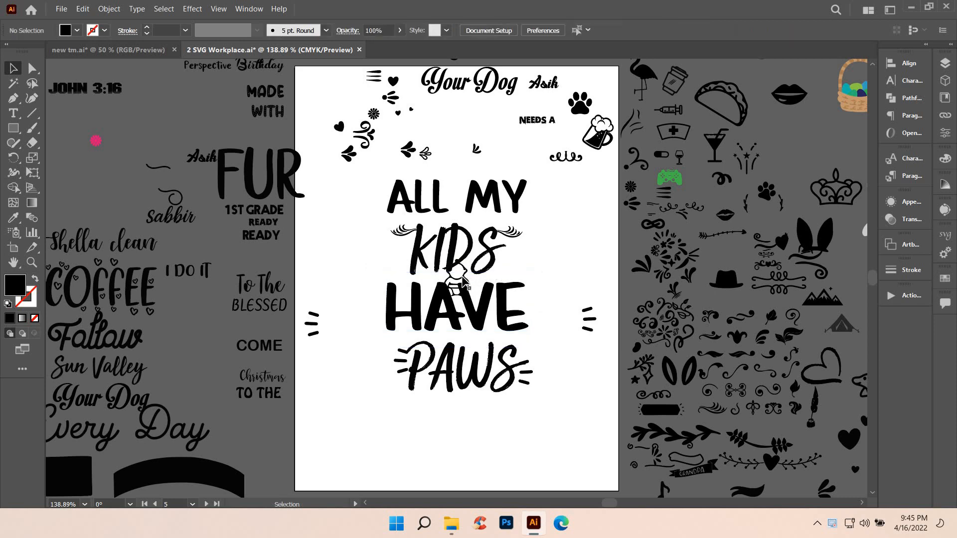
pyautogui.click(461, 274)
pyautogui.doubleClick(461, 280)
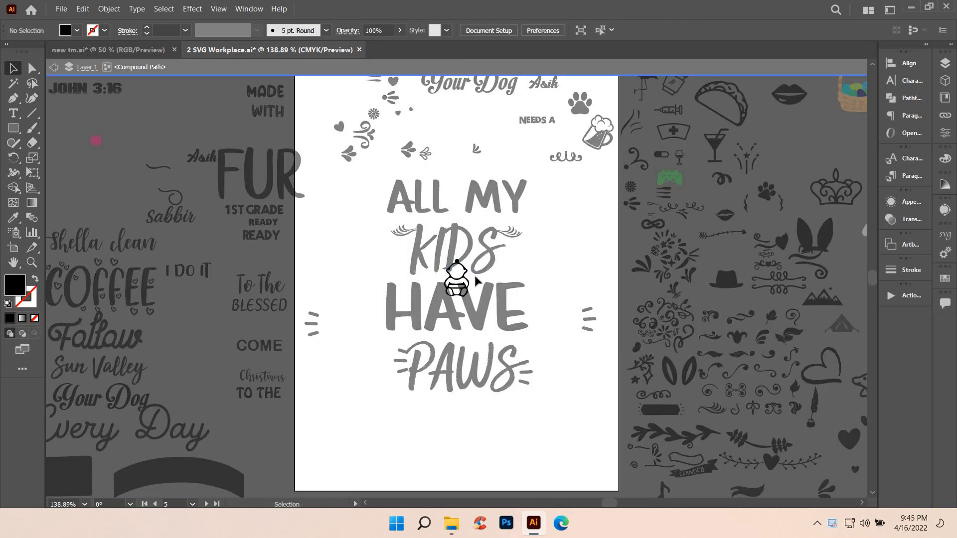
pyautogui.press('Escape')
# - Try the baby icon in the gap between ALL and MY, and remove it from the artboard
pyautogui.moveTo(463, 278); pyautogui.dragTo(486, 199)
pyautogui.scroll(3, 486, 215)
pyautogui.scroll(2, 488, 192)
pyautogui.moveTo(484, 119); pyautogui.dragTo(484, 118)
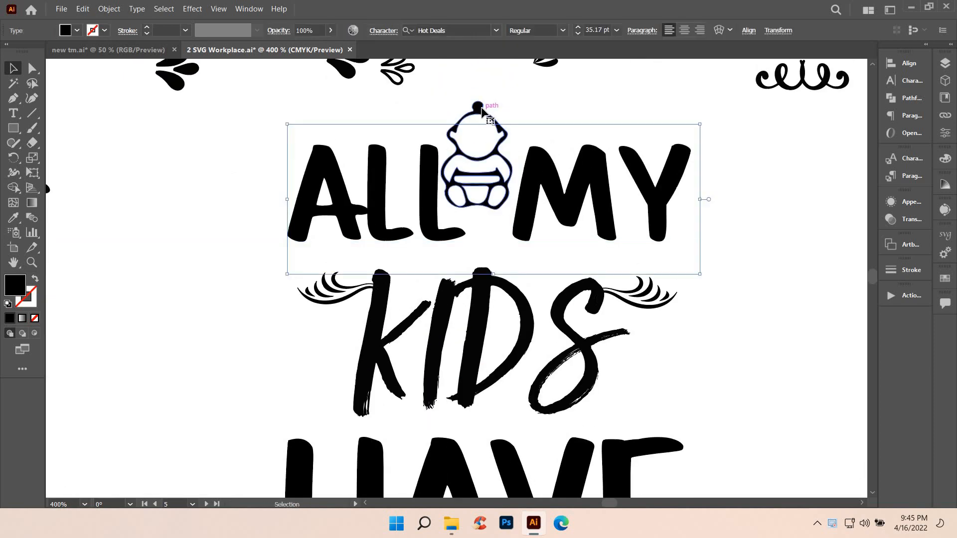
pyautogui.click(482, 106)
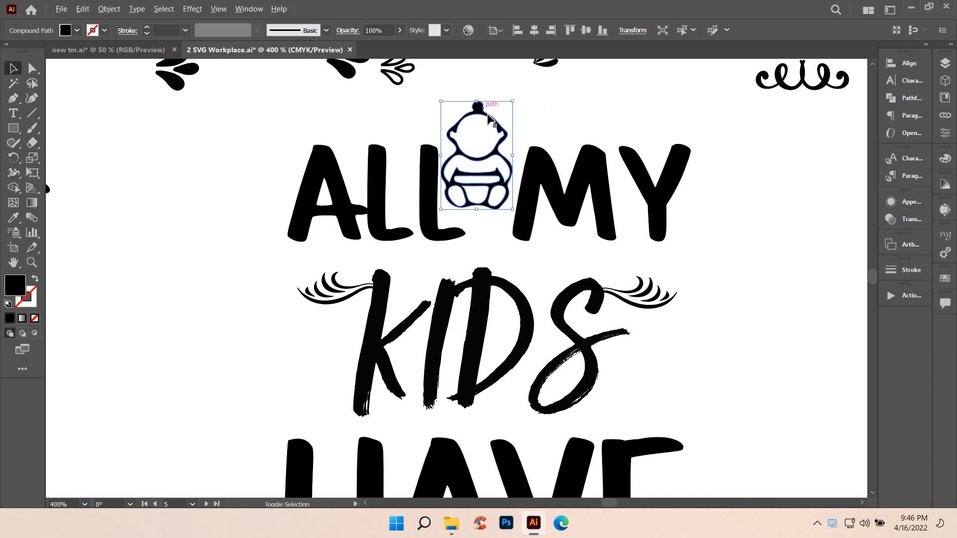
pyautogui.scroll(-2, 511, 132)
pyautogui.scroll(-2, 512, 134)
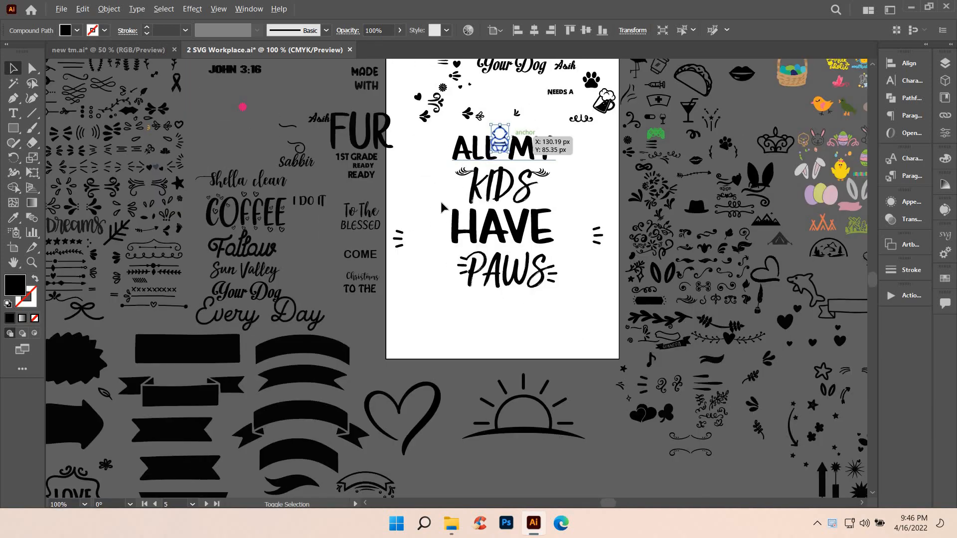
pyautogui.scroll(3, 441, 201)
pyautogui.click(331, 271)
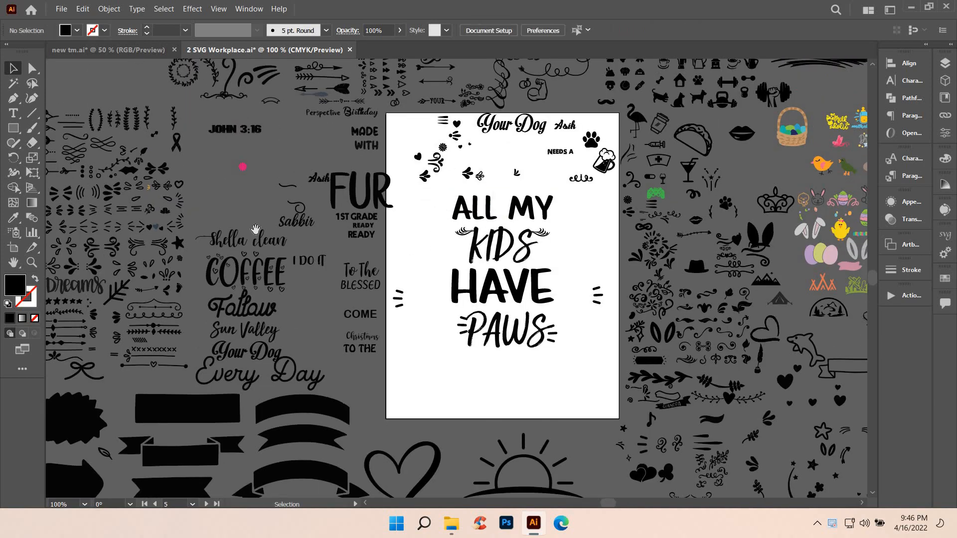
# - Copy the baby mobile icon from the grid of baby icons and place it at the upper right of KIDS
pyautogui.moveTo(255, 229); pyautogui.dragTo(391, 372)
pyautogui.moveTo(283, 250); pyautogui.dragTo(404, 352)
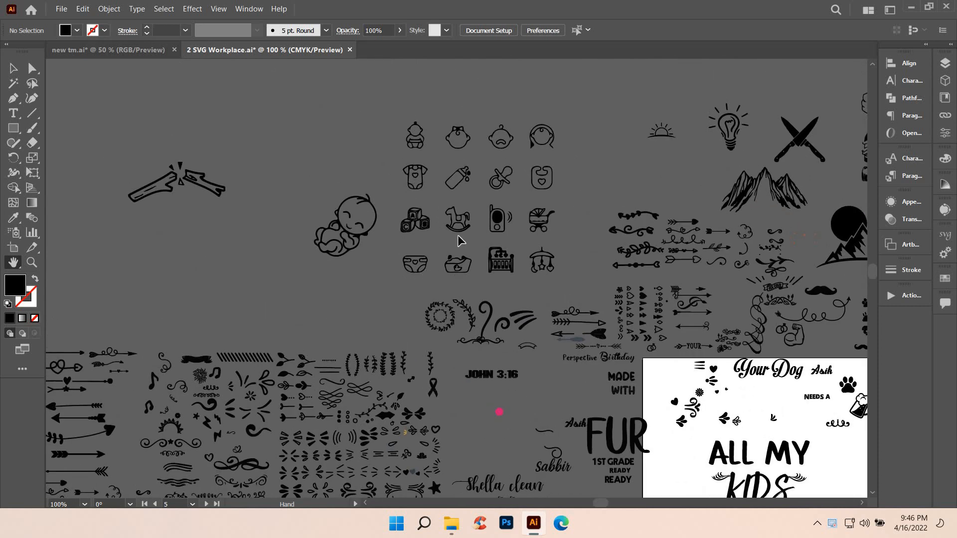
pyautogui.click(550, 260)
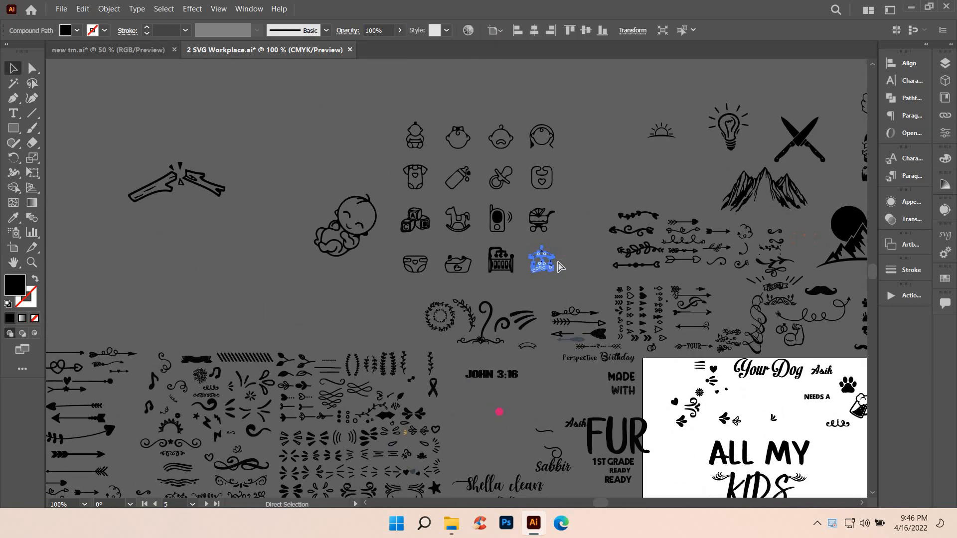
pyautogui.hotkey('ctrl', 'c')
pyautogui.hotkey('ctrl', '0')
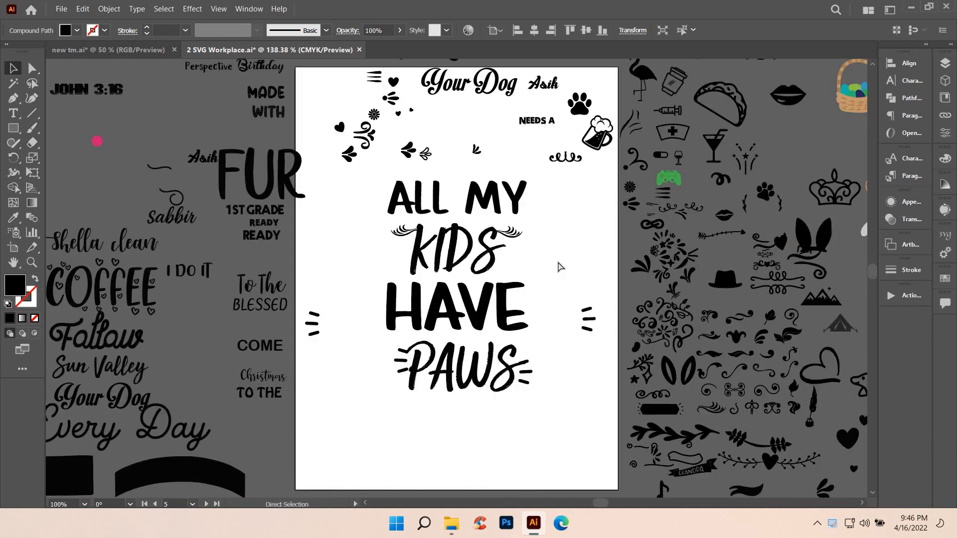
pyautogui.moveTo(535, 268); pyautogui.dragTo(523, 238)
pyautogui.rightClick(524, 239)
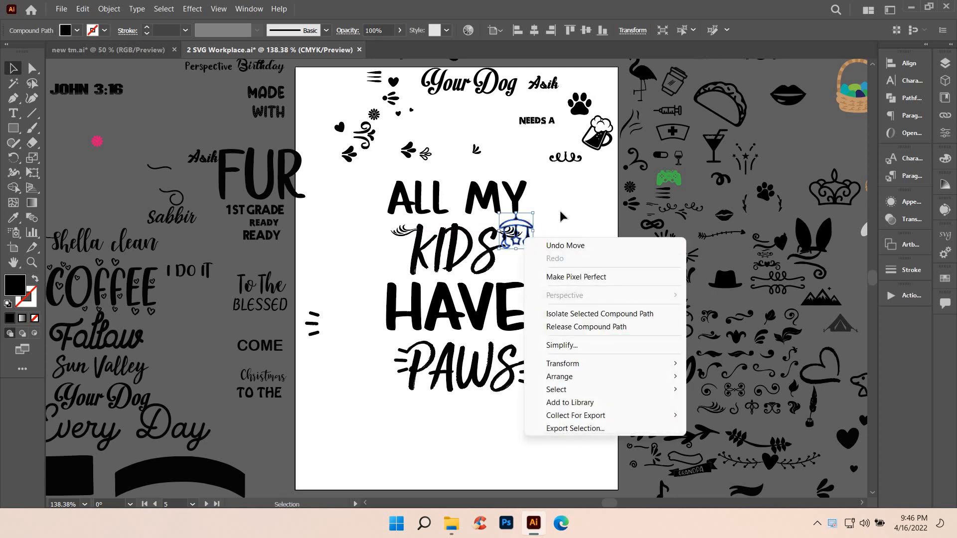
pyautogui.click(531, 243)
# - Paste a second baby mobile at the upper left of KIDS and align the right one level with it
pyautogui.click(531, 243)
pyautogui.click(532, 243)
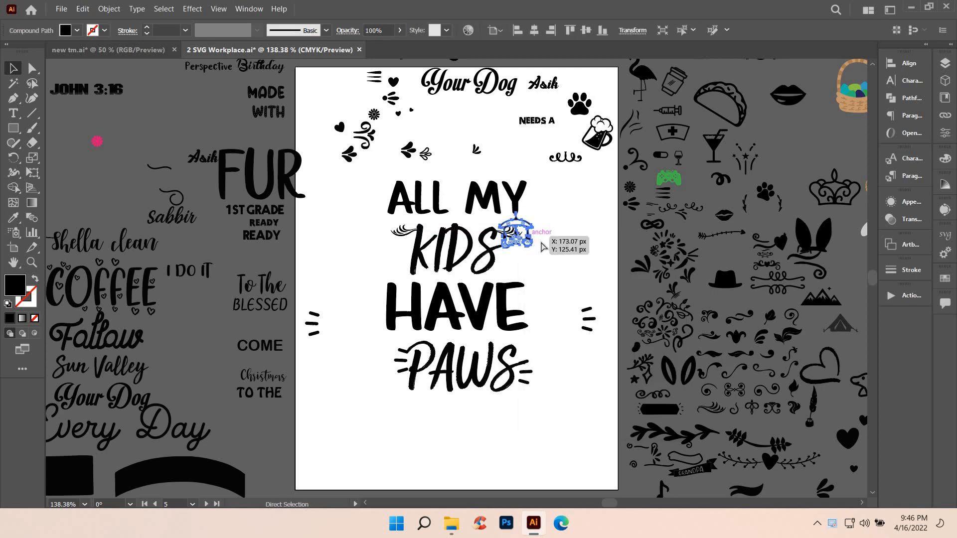
pyautogui.hotkey('ctrl', 'v')
pyautogui.moveTo(470, 281); pyautogui.dragTo(405, 236)
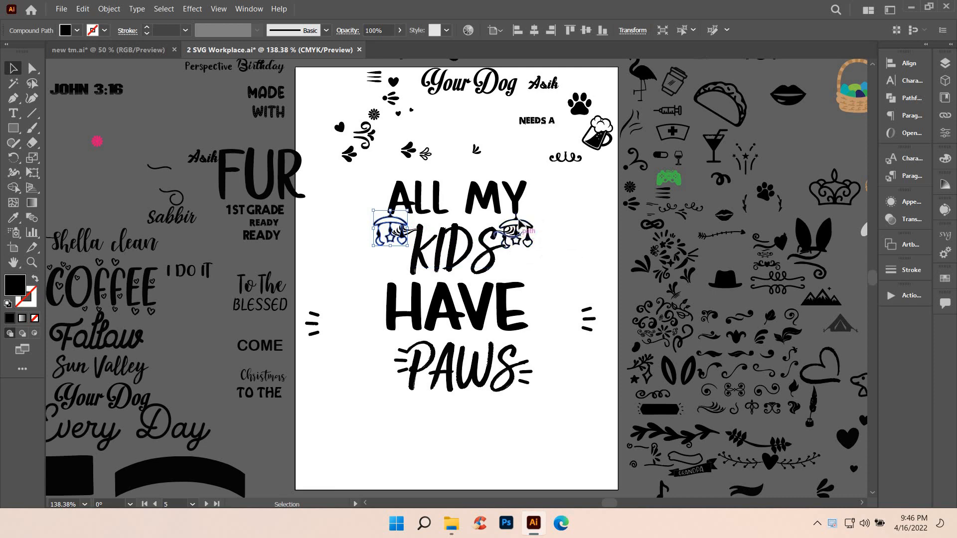
pyautogui.moveTo(522, 225); pyautogui.dragTo(524, 223)
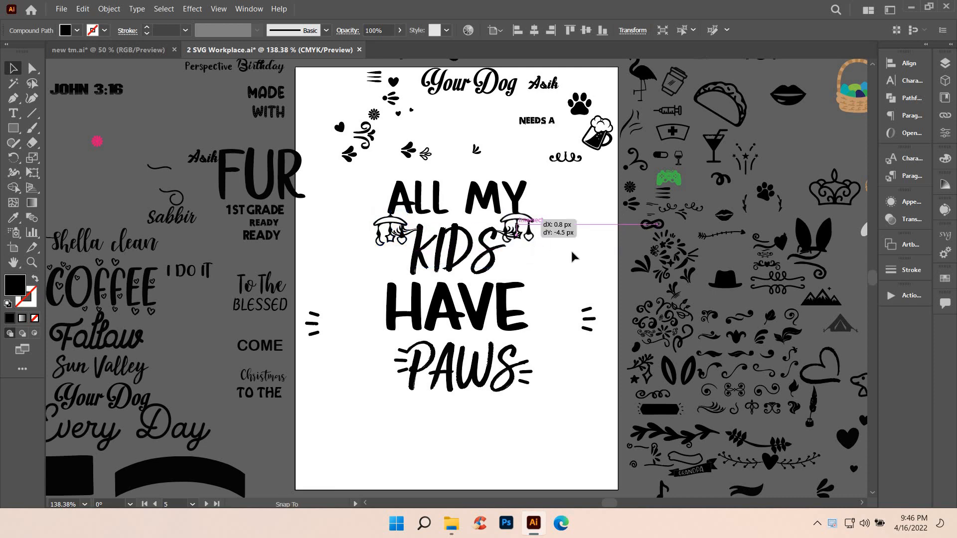
# - Delete the two swirl ornaments overlapping the baby mobiles on either side of KIDS
pyautogui.click(471, 273)
pyautogui.scroll(1, 480, 272)
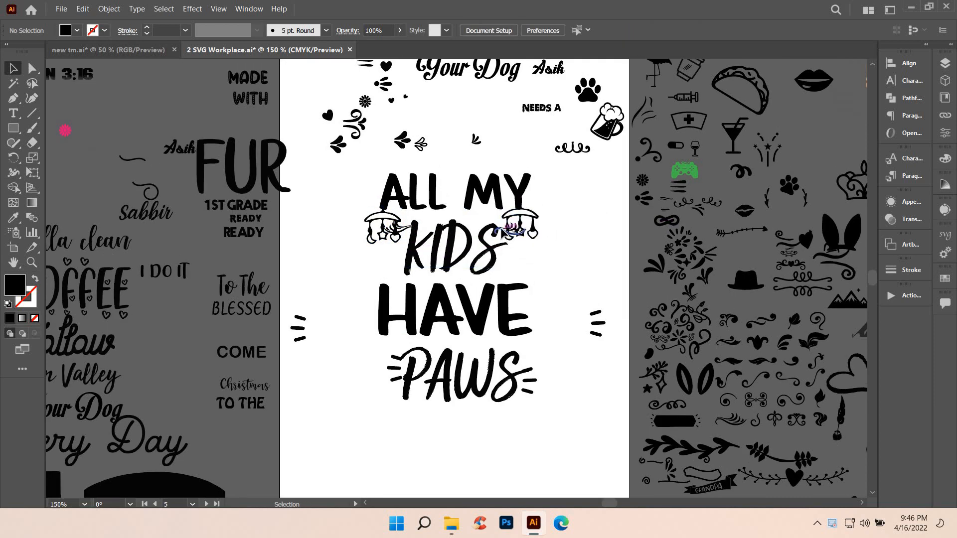
pyautogui.click(407, 232)
pyautogui.press('Delete')
pyautogui.scroll(-1, 558, 255)
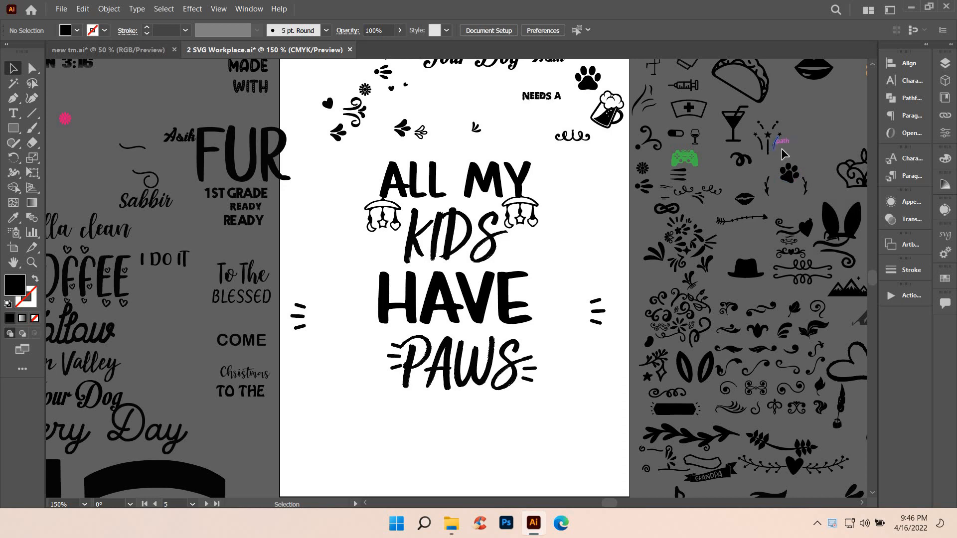
# - Copy the starry firework ornament from the clip art, rotate it to fan outwards and place it at the lower right of KIDS
pyautogui.moveTo(781, 149); pyautogui.dragTo(555, 244)
pyautogui.moveTo(587, 282); pyautogui.dragTo(567, 293)
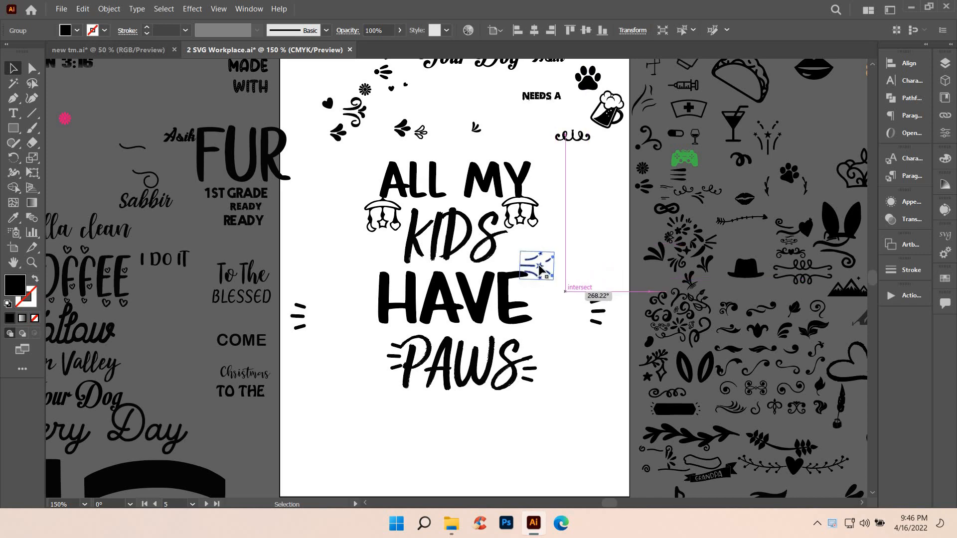
pyautogui.moveTo(539, 257)
pyautogui.mouseDown()
pyautogui.moveTo(520, 247)
pyautogui.moveTo(536, 260)
pyautogui.mouseUp()
# - Reflect a copy of the firework ornament across the vertical axis and place it at the lower left of KIDS
pyautogui.rightClick(523, 248)
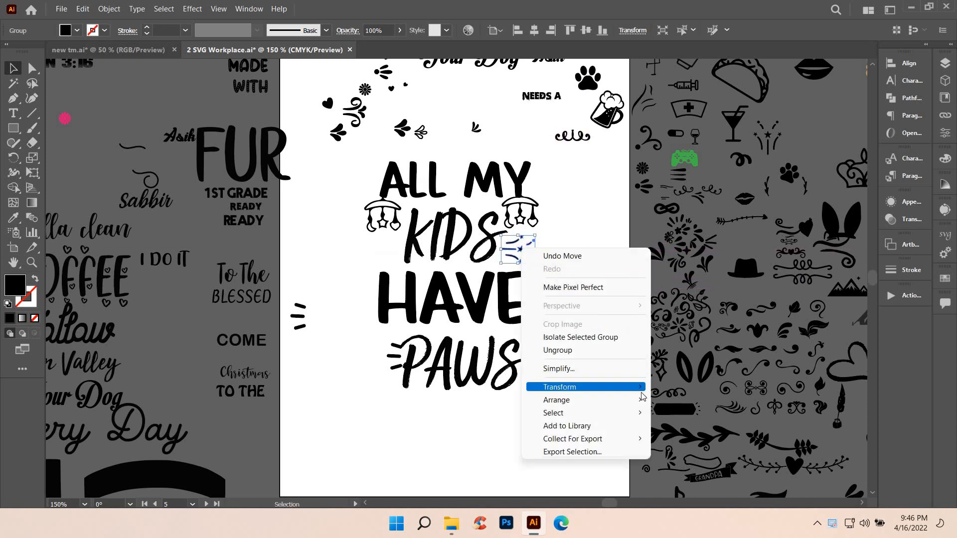
pyautogui.moveTo(560, 387)
pyautogui.click(683, 432)
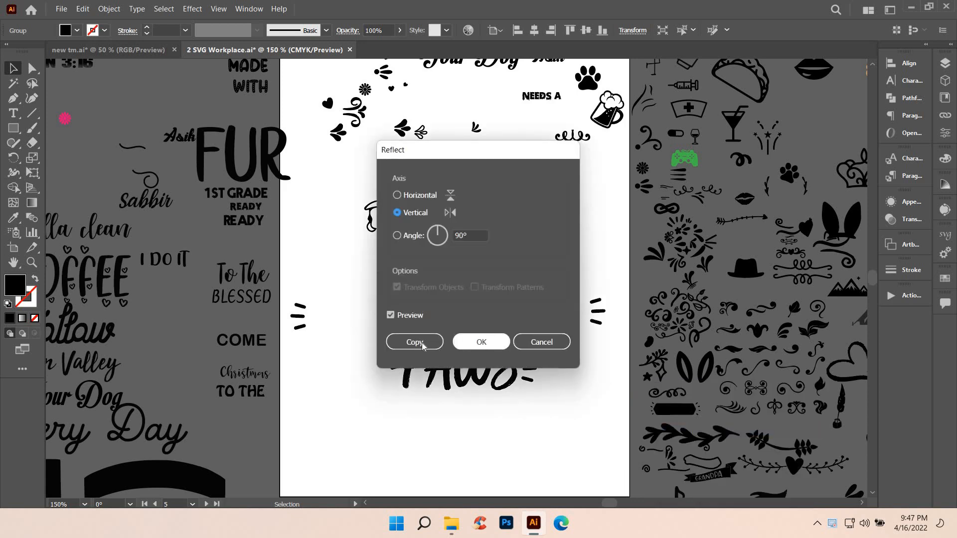
pyautogui.click(405, 342)
pyautogui.moveTo(523, 254); pyautogui.dragTo(392, 254)
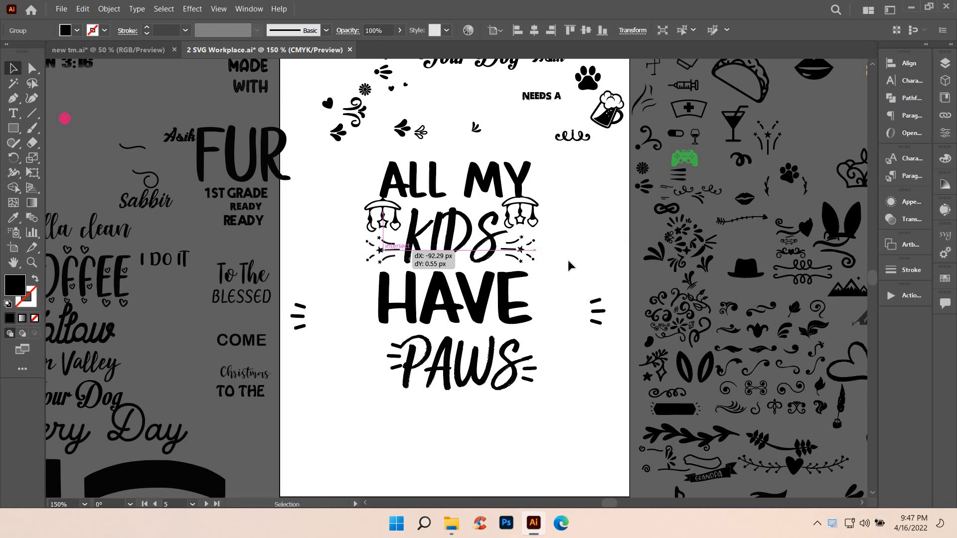
pyautogui.click(586, 258)
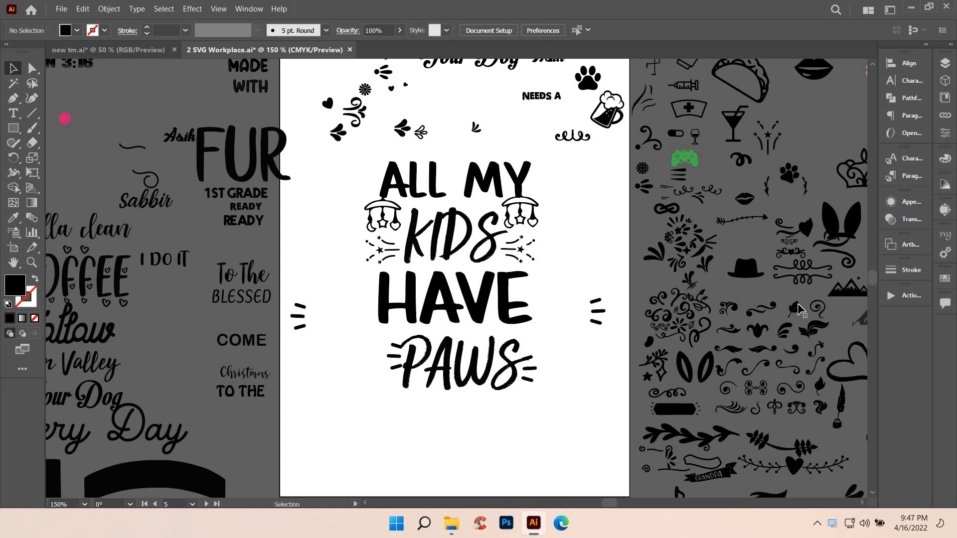
# - Copy the double-heart ornament from the clip art and place it in the gap between ALL and MY
pyautogui.scroll(-1, 864, 433)
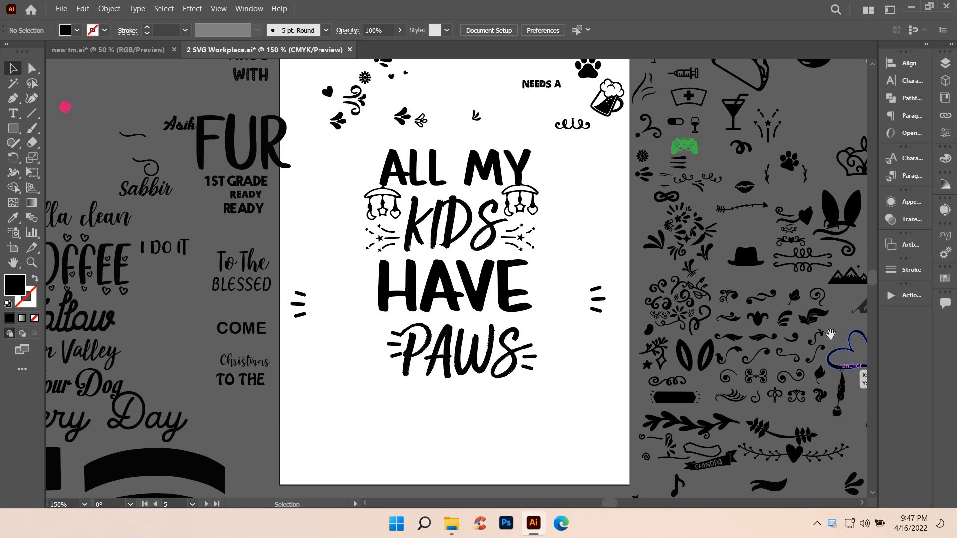
pyautogui.press('space')
pyautogui.moveTo(825, 293); pyautogui.dragTo(706, 307)
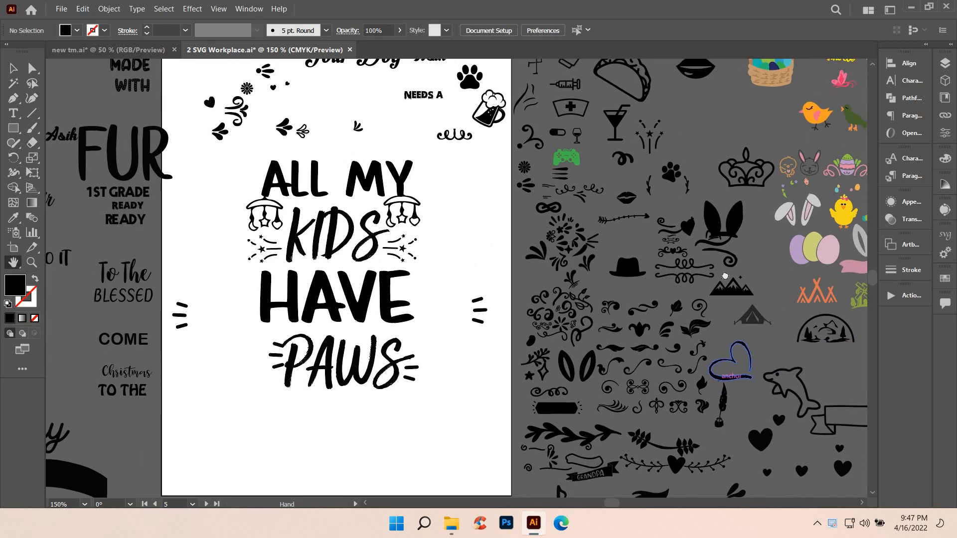
pyautogui.scroll(-5, 706, 307)
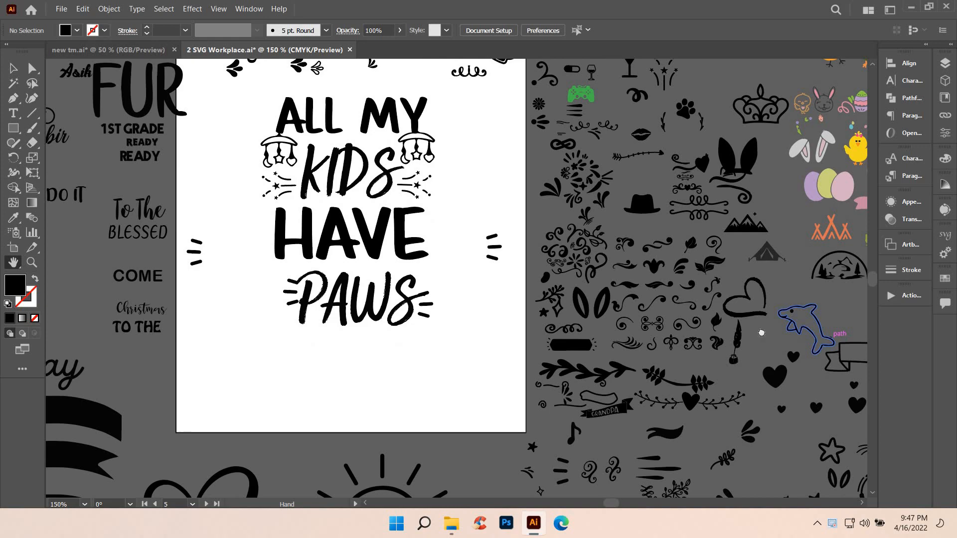
pyautogui.scroll(-3, 762, 333)
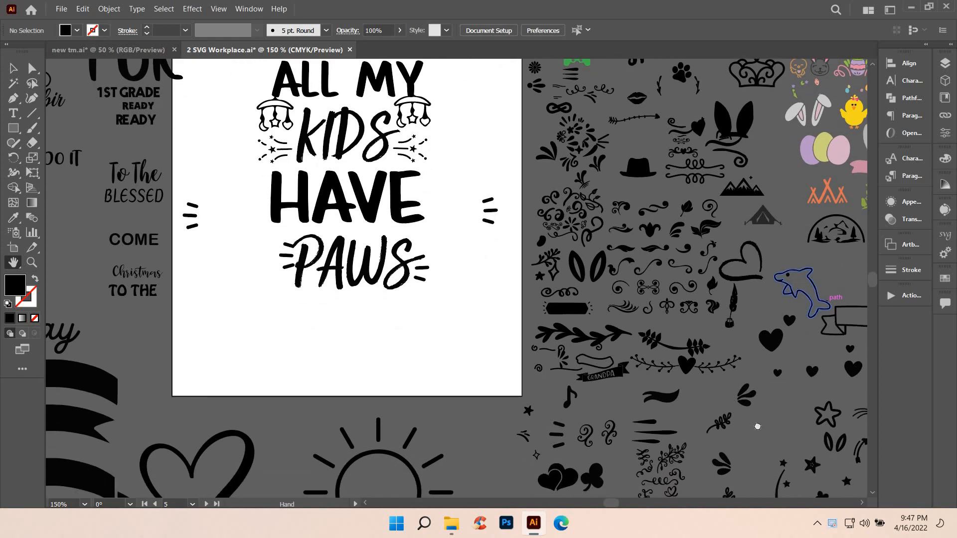
pyautogui.scroll(7, 758, 426)
pyautogui.scroll(-9, 772, 344)
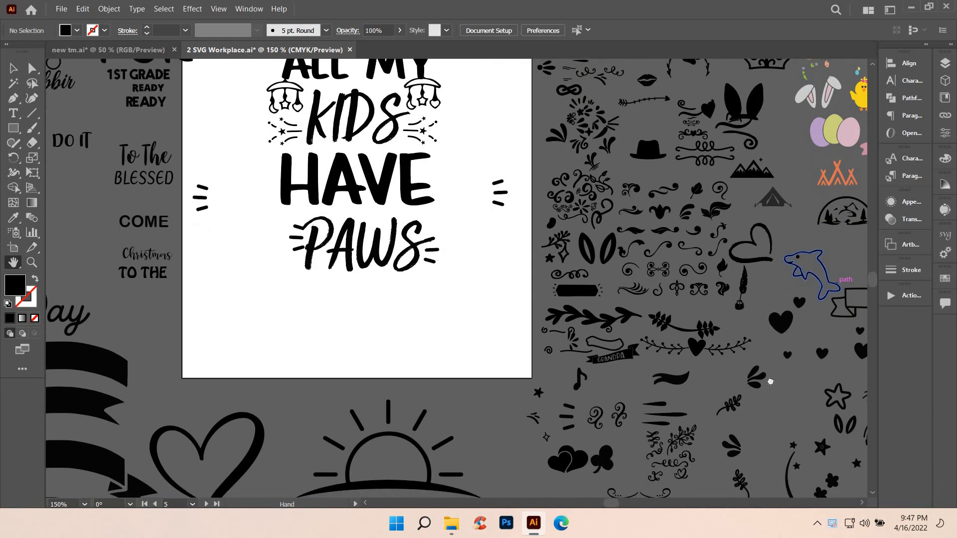
pyautogui.scroll(4, 770, 381)
pyautogui.scroll(-3, 649, 439)
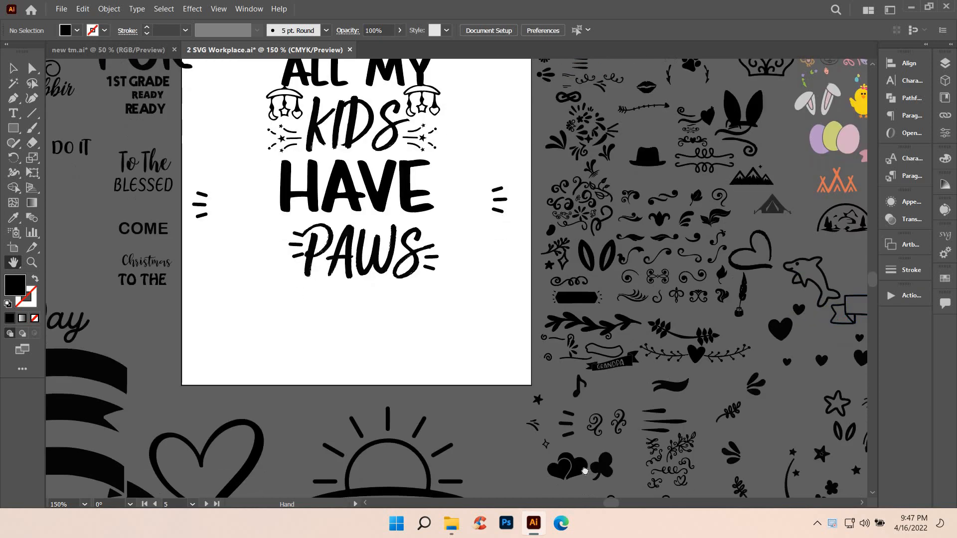
pyautogui.press('v')
pyautogui.click(583, 475)
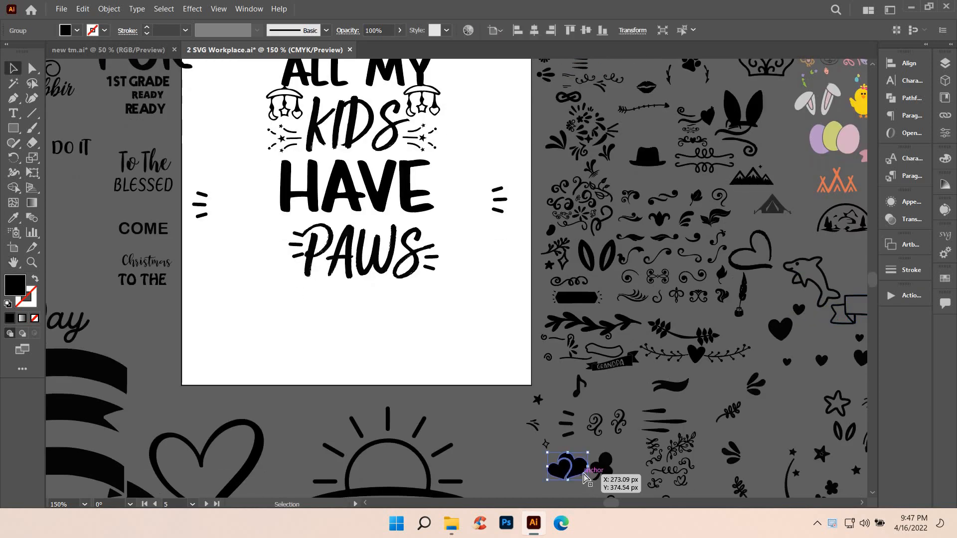
pyautogui.hotkey('ctrl', 'c')
pyautogui.hotkey('ctrl', '0')
pyautogui.hotkey('ctrl', 'v')
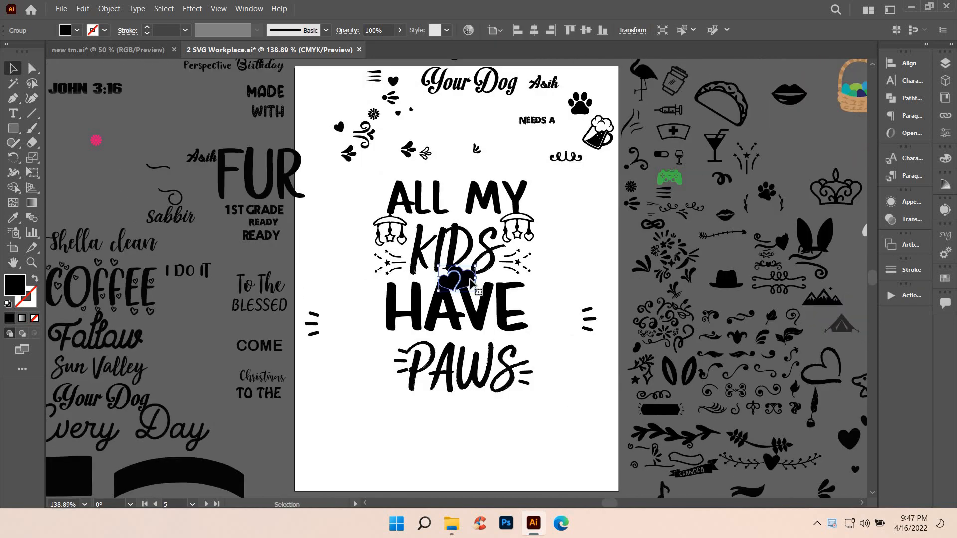
pyautogui.moveTo(469, 279); pyautogui.dragTo(464, 165)
pyautogui.scroll(3, 462, 212)
pyautogui.scroll(-2, 643, 196)
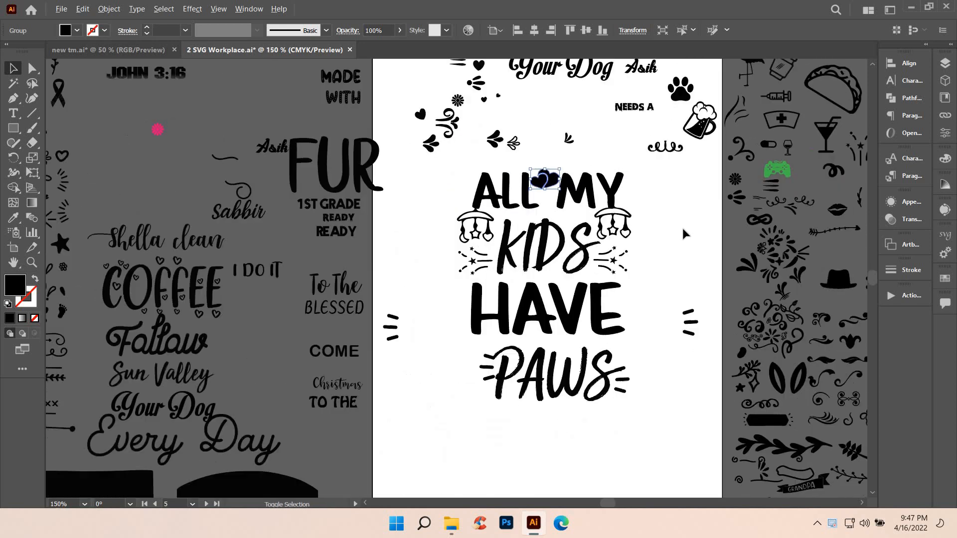
# - Group all the lettering and ornaments, expand their appearance, and expand the group with Object and Fill enabled
pyautogui.moveTo(644, 423); pyautogui.dragTo(453, 154)
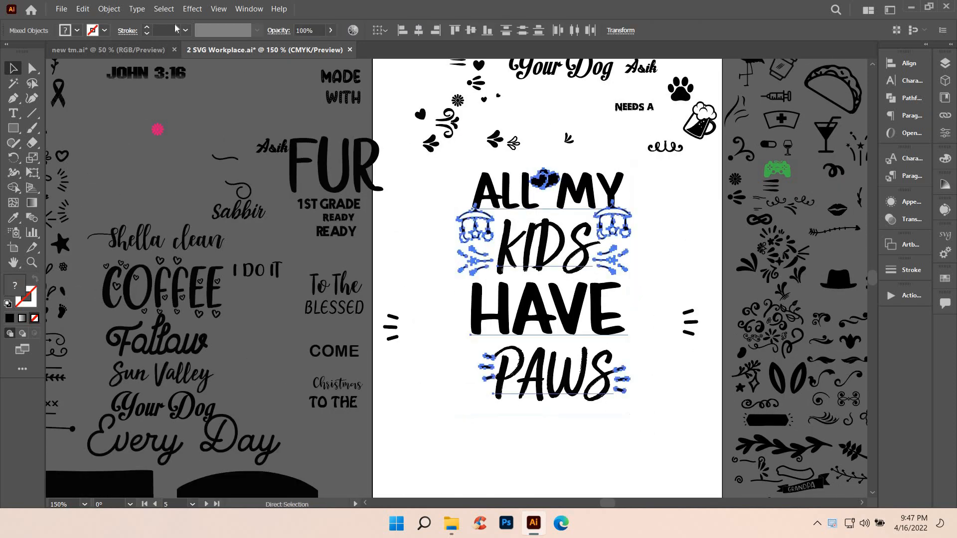
pyautogui.click(110, 9)
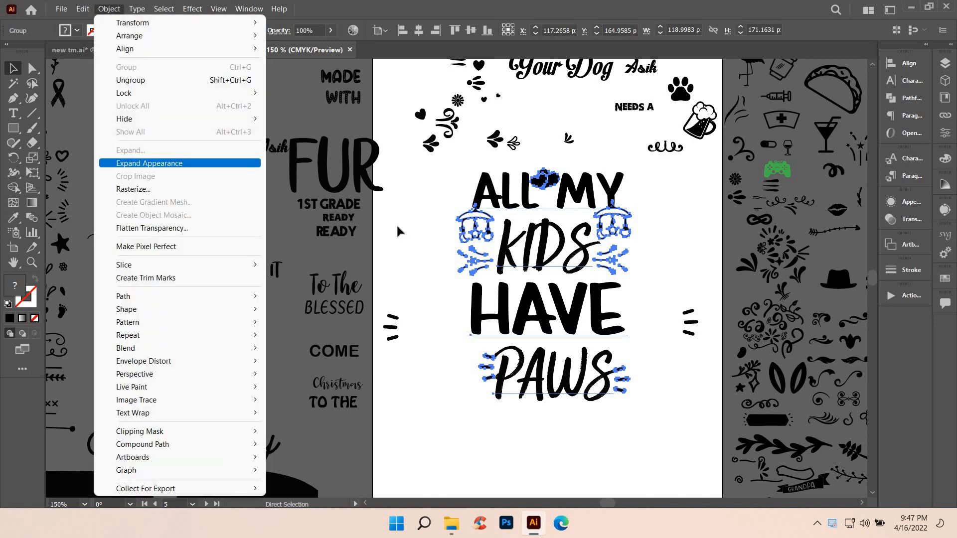
pyautogui.click(149, 164)
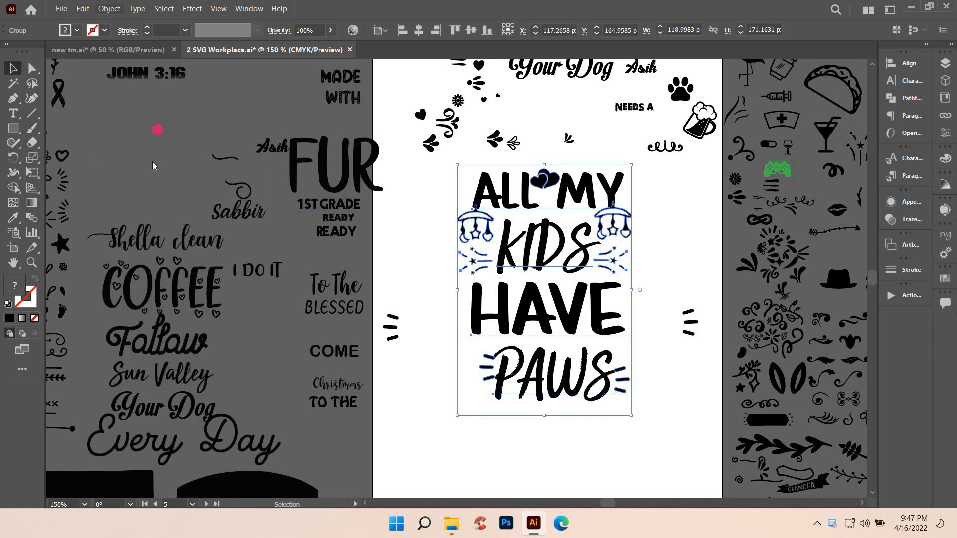
pyautogui.hotkey('alt', 'o')
pyautogui.click(151, 149)
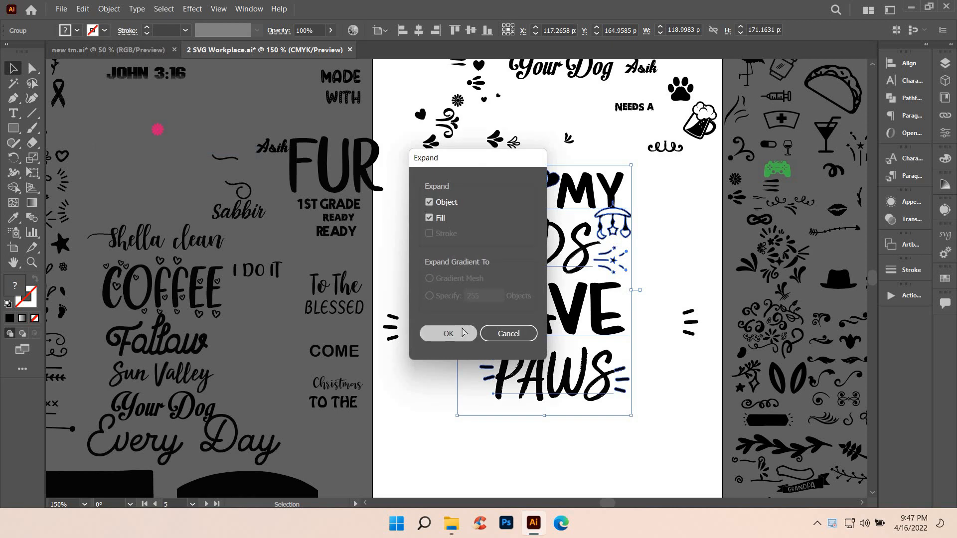
pyautogui.click(447, 333)
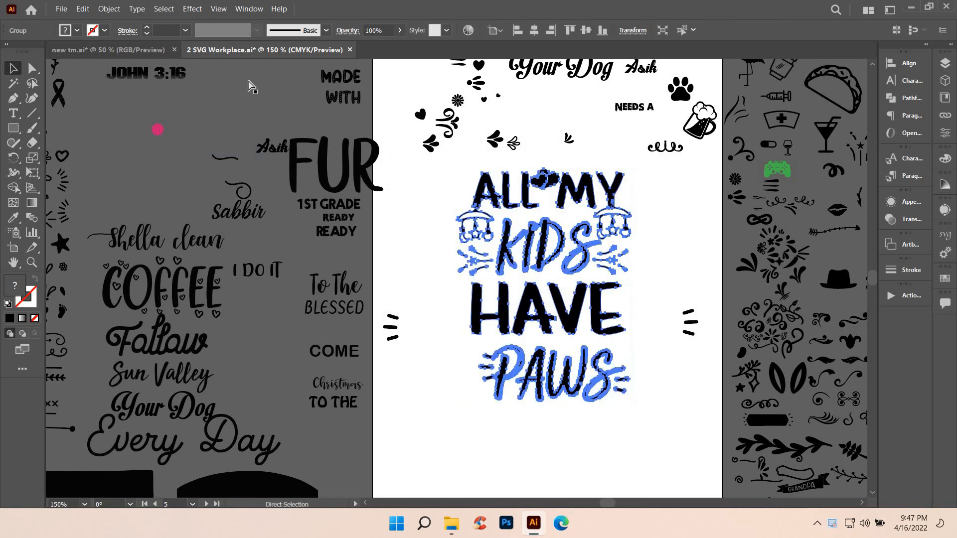
# - Paste the expanded design into the new tm.ai document, enlarge it and park it on the empty canvas beside the mockup
pyautogui.click(151, 49)
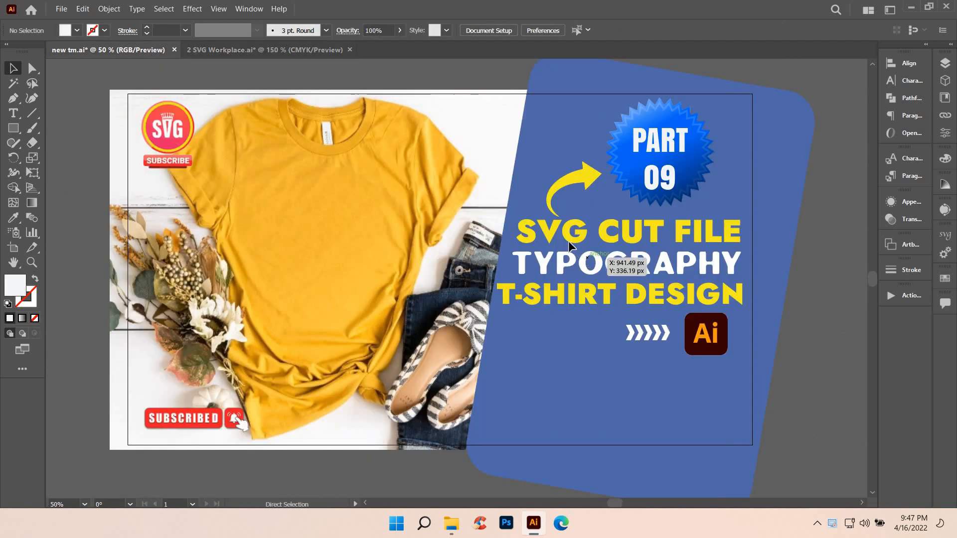
pyautogui.hotkey('ctrl', 'v')
pyautogui.scroll(-2, 568, 242)
pyautogui.moveTo(513, 262); pyautogui.dragTo(723, 159)
pyautogui.scroll(1, 723, 159)
pyautogui.scroll(1, 680, 234)
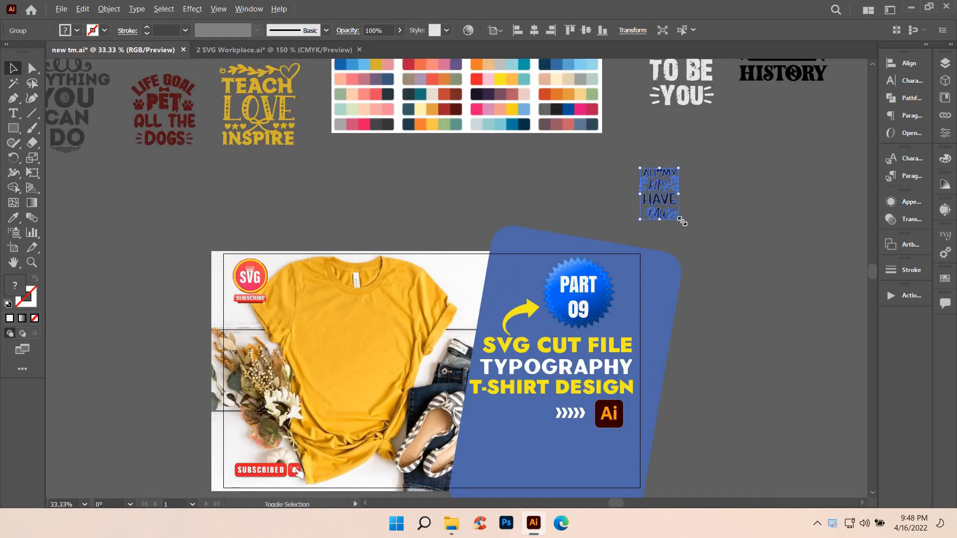
pyautogui.moveTo(679, 219); pyautogui.dragTo(712, 261)
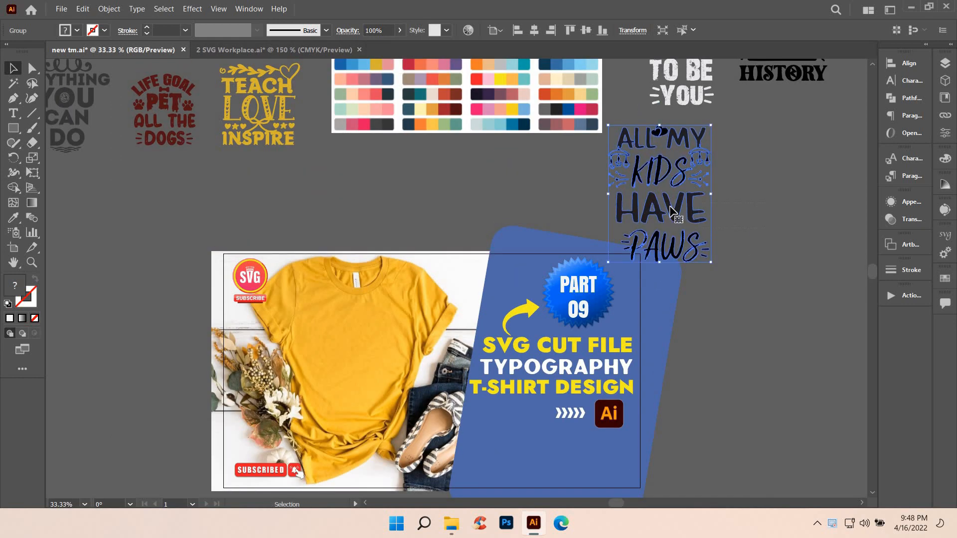
pyautogui.moveTo(664, 200); pyautogui.dragTo(745, 218)
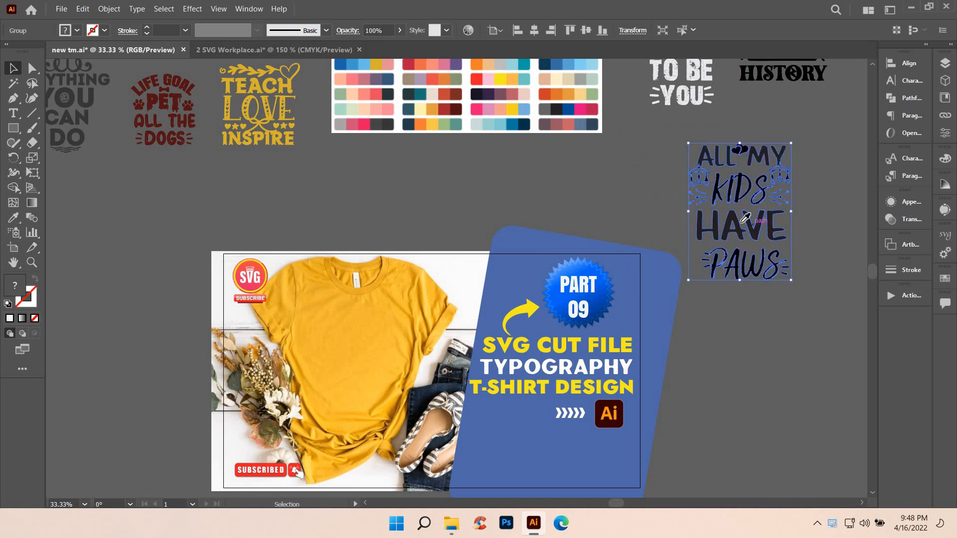
# - Recolour the design with light pink sampled from the palette, replacing it with white sampled from the mockup photo
pyautogui.press('i')
pyautogui.scroll(2, 499, 170)
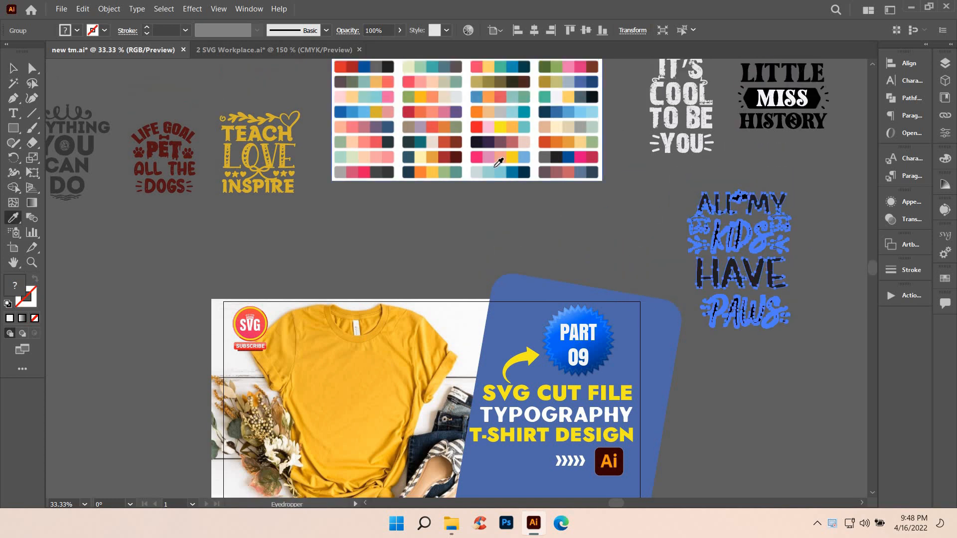
pyautogui.scroll(1, 379, 130)
pyautogui.click(347, 124)
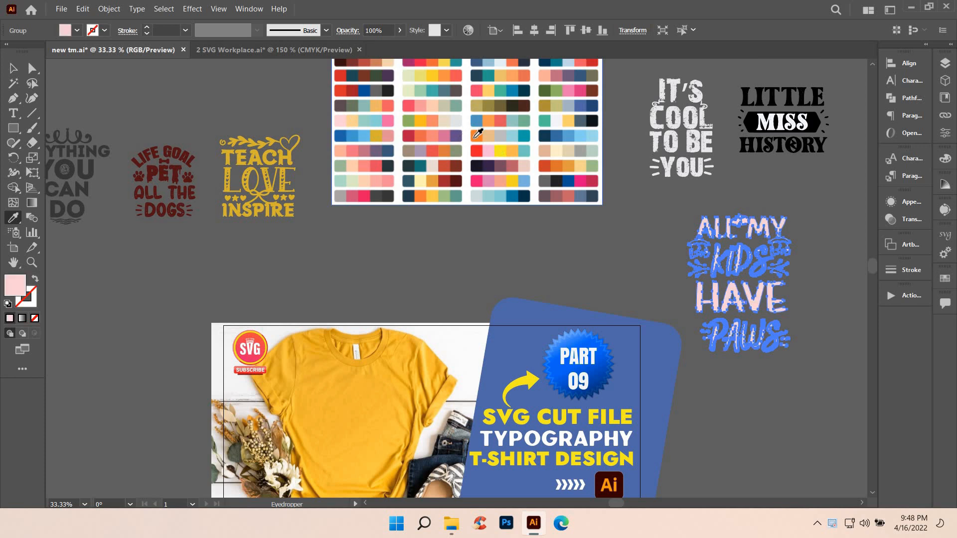
pyautogui.click(486, 342)
pyautogui.click(12, 68)
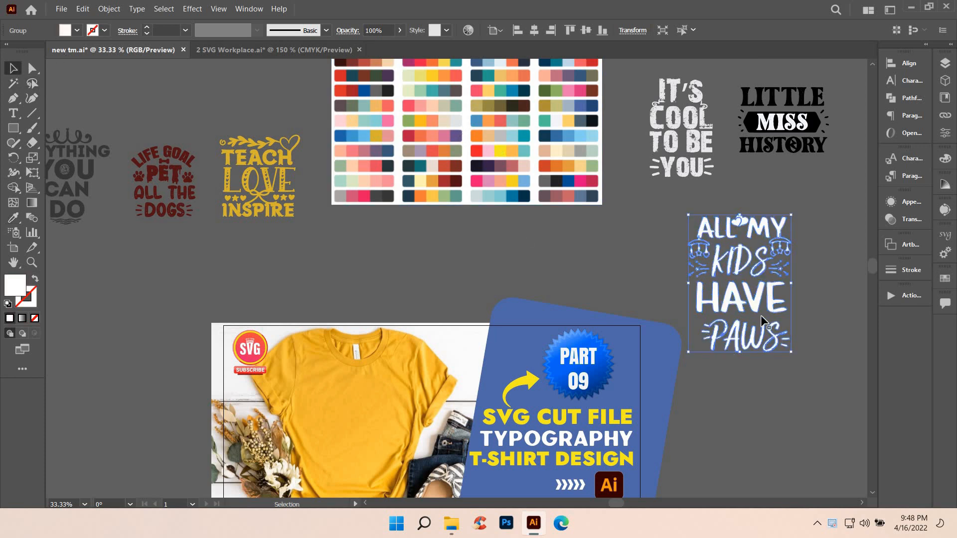
# - Move the design onto the yellow T-shirt, shrink it to about 180 by 240 px and position it on the chest
pyautogui.moveTo(761, 315); pyautogui.dragTo(379, 417)
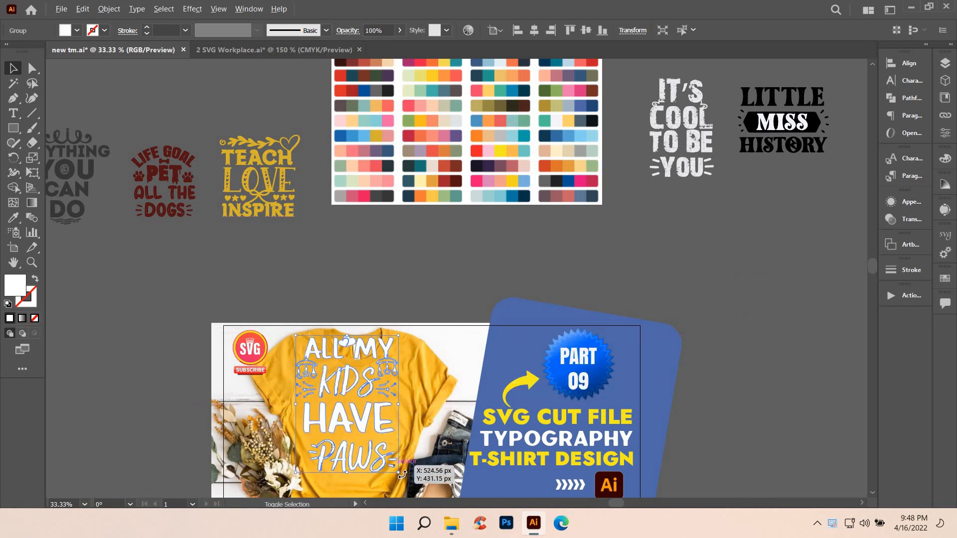
pyautogui.moveTo(390, 463); pyautogui.dragTo(377, 454)
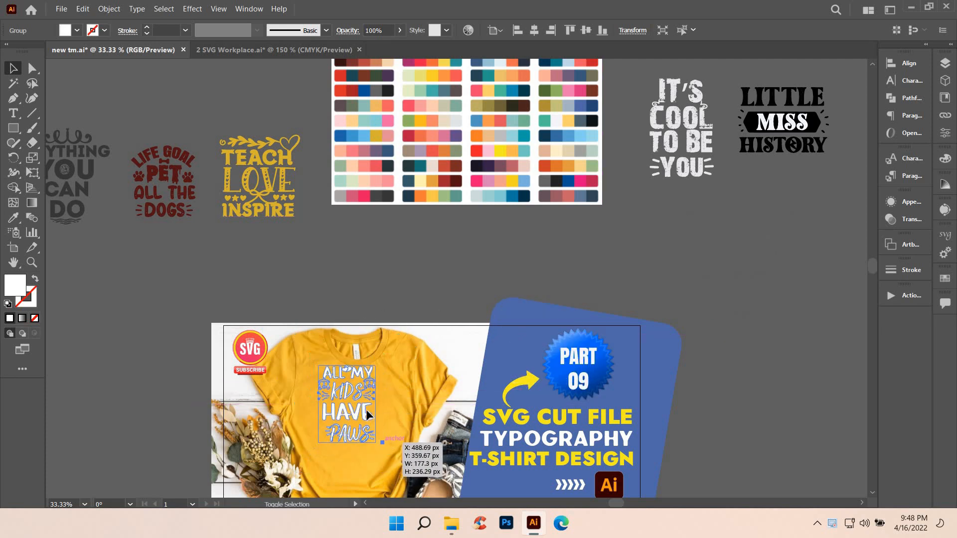
pyautogui.moveTo(373, 415); pyautogui.dragTo(374, 428)
pyautogui.scroll(-3, 390, 420)
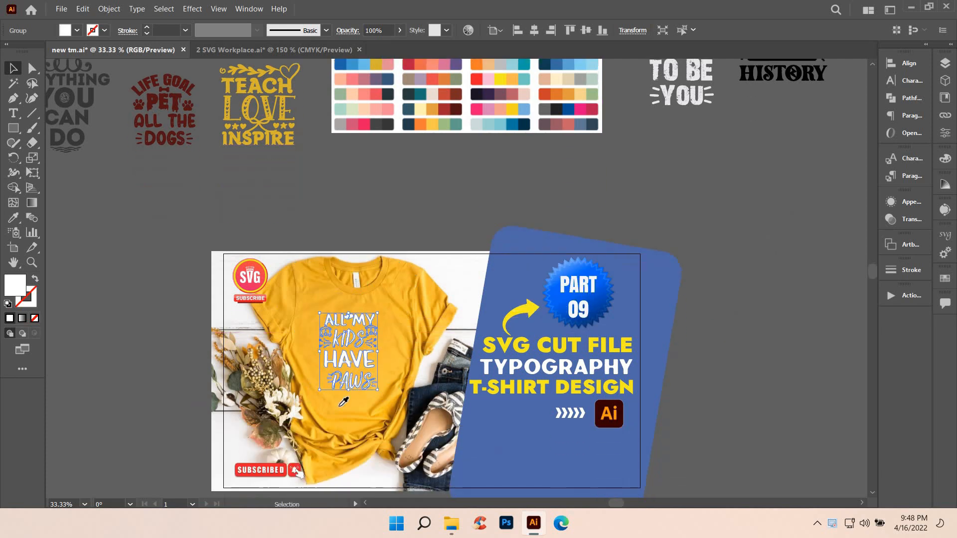
# - Try recolouring the T-shirt design with the dark olive sampled from the foliage in the mockup photo
pyautogui.press('i')
pyautogui.click(236, 379)
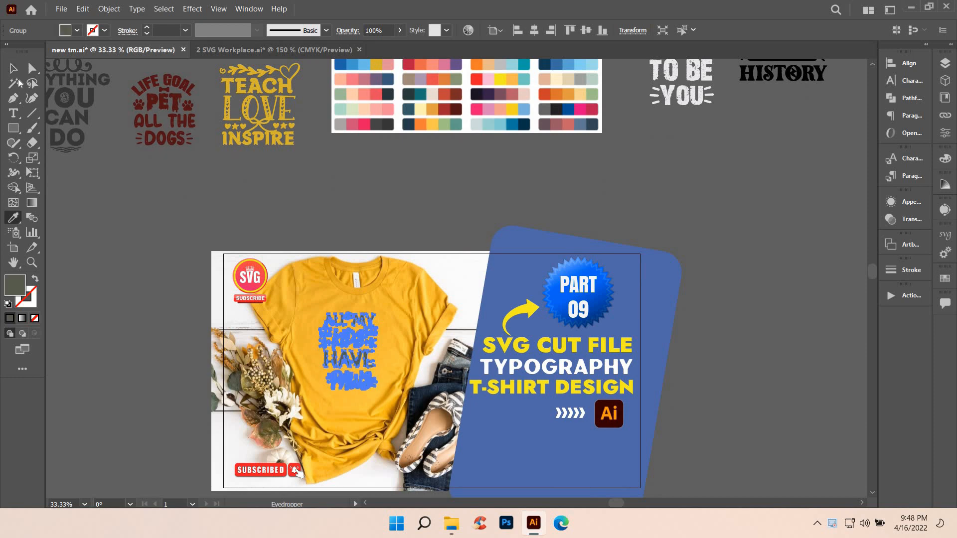
pyautogui.click(12, 72)
pyautogui.click(75, 233)
pyautogui.scroll(1, 75, 234)
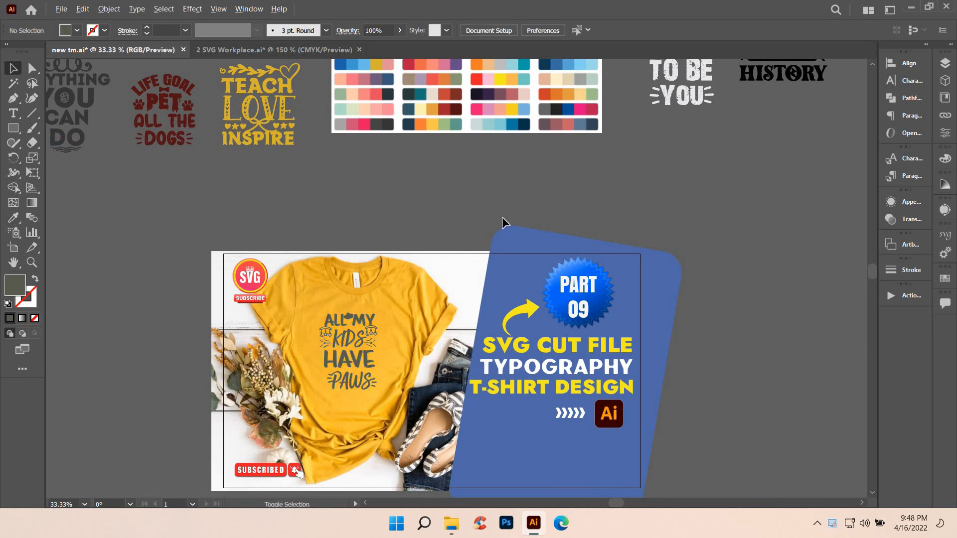
# - Try recolouring the T-shirt design with the dark navy sampled from the jeans in the mockup photo
pyautogui.scroll(-5, 524, 282)
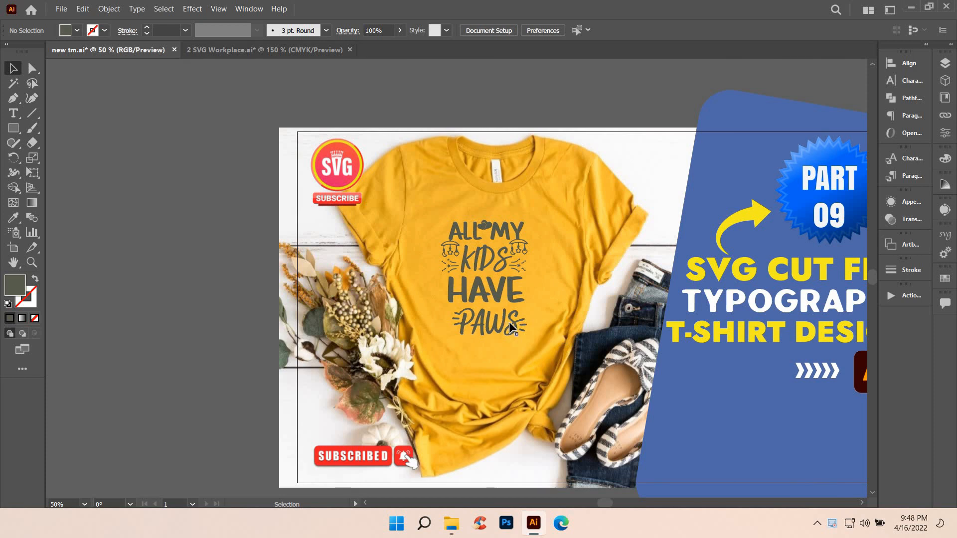
pyautogui.click(514, 325)
pyautogui.press('i')
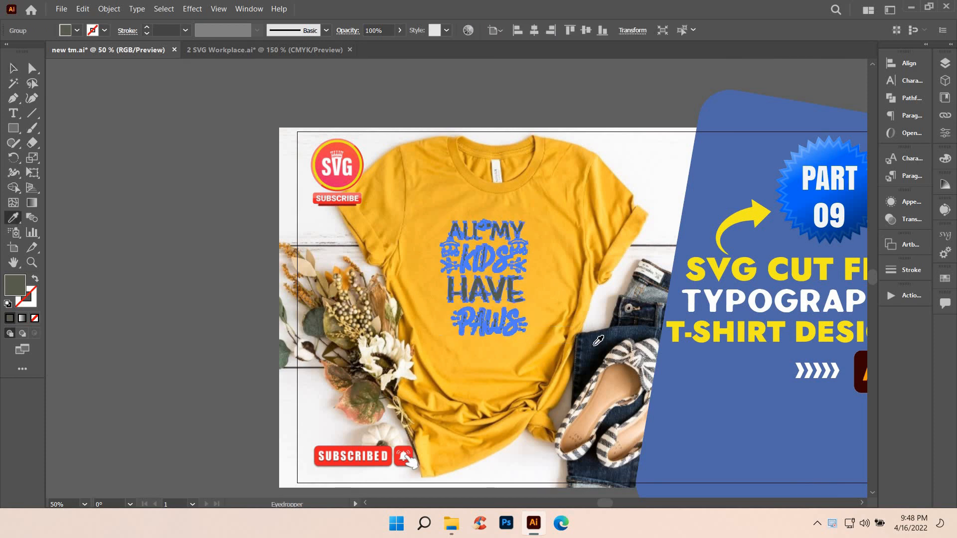
pyautogui.click(594, 345)
pyautogui.click(16, 73)
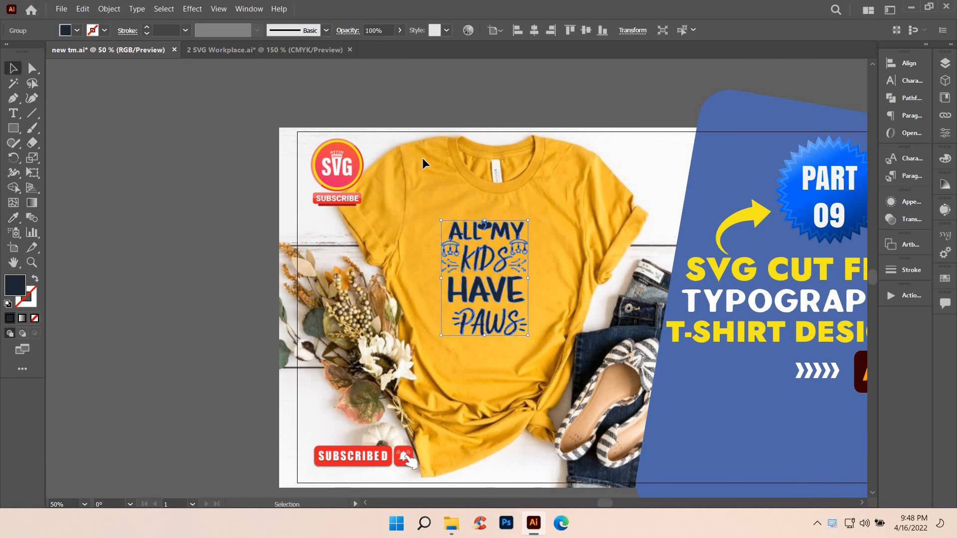
pyautogui.scroll(-1, 590, 144)
pyautogui.click(630, 76)
# - Recolour the T-shirt design with the near-black purple sampled from the colour palette above the mockup
pyautogui.scroll(-2, 728, 145)
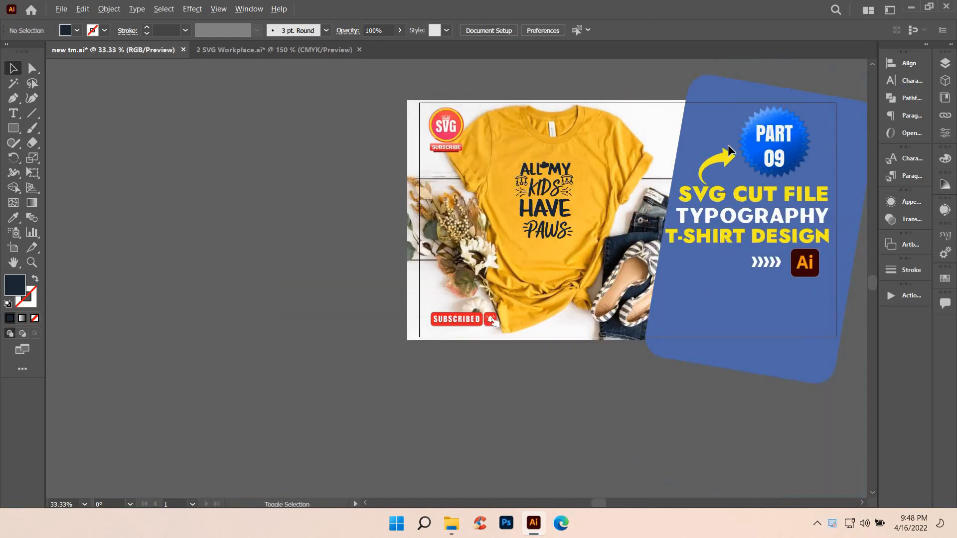
pyautogui.scroll(3, 546, 156)
pyautogui.scroll(1, 546, 157)
pyautogui.scroll(2, 297, 235)
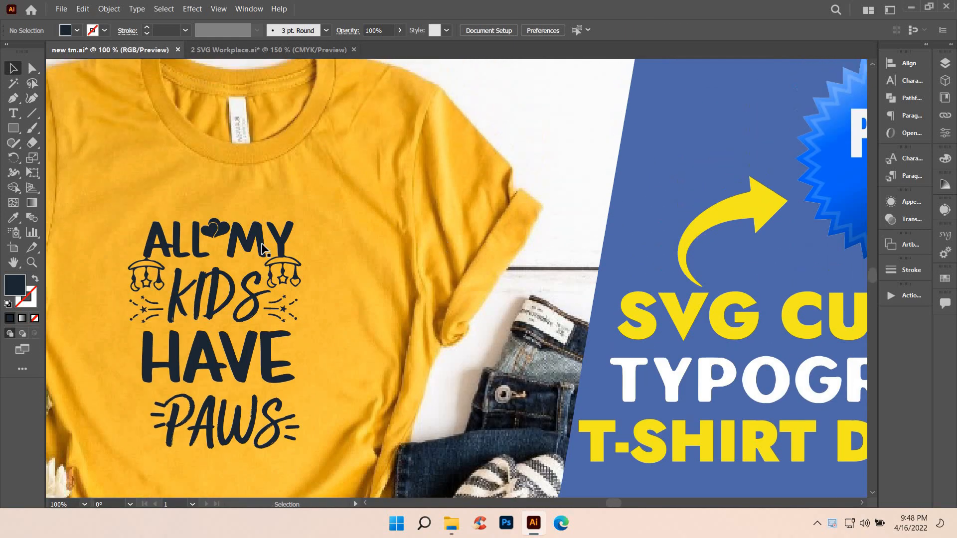
pyautogui.hotkey('ctrl', 'a')
pyautogui.scroll(7, 402, 162)
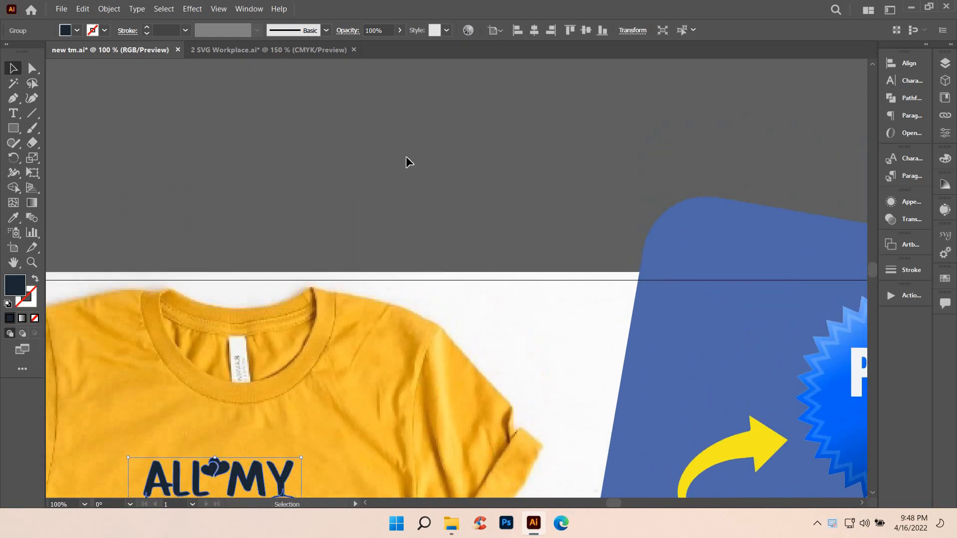
pyautogui.scroll(4, 407, 160)
pyautogui.press('i')
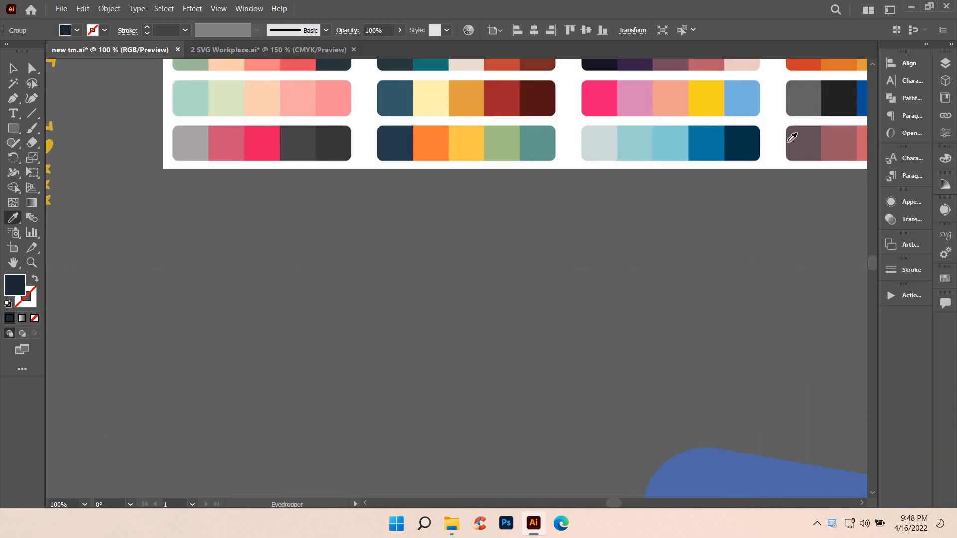
pyautogui.scroll(-1, 793, 141)
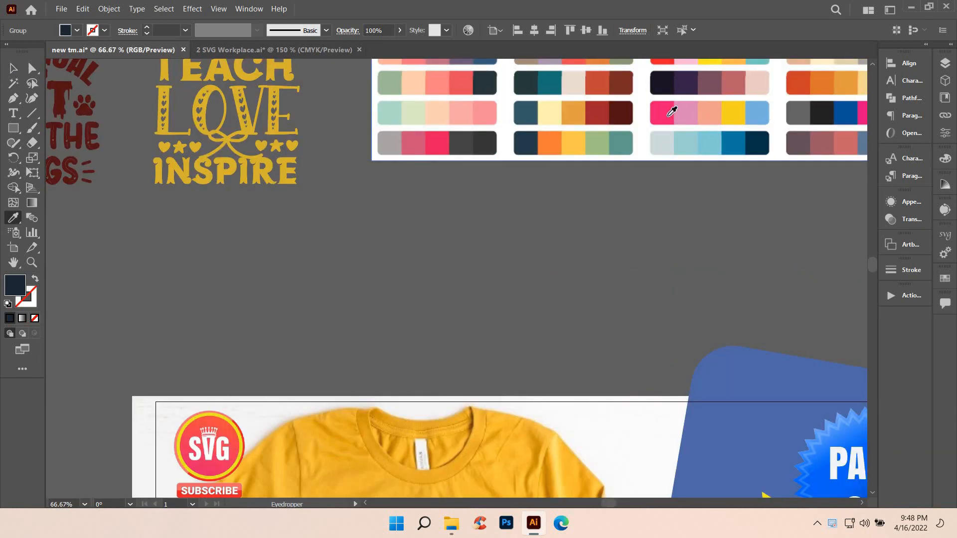
pyautogui.scroll(-2, 268, 145)
pyautogui.click(14, 70)
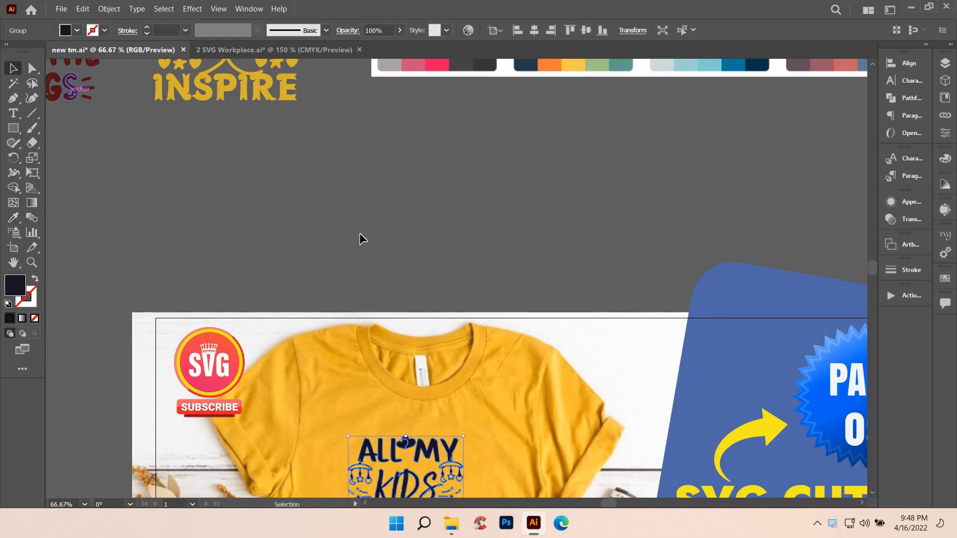
# - Deselect the design and fit the mockup artboard in the window to review the finished T-shirt
pyautogui.click(543, 198)
pyautogui.scroll(-5, 668, 237)
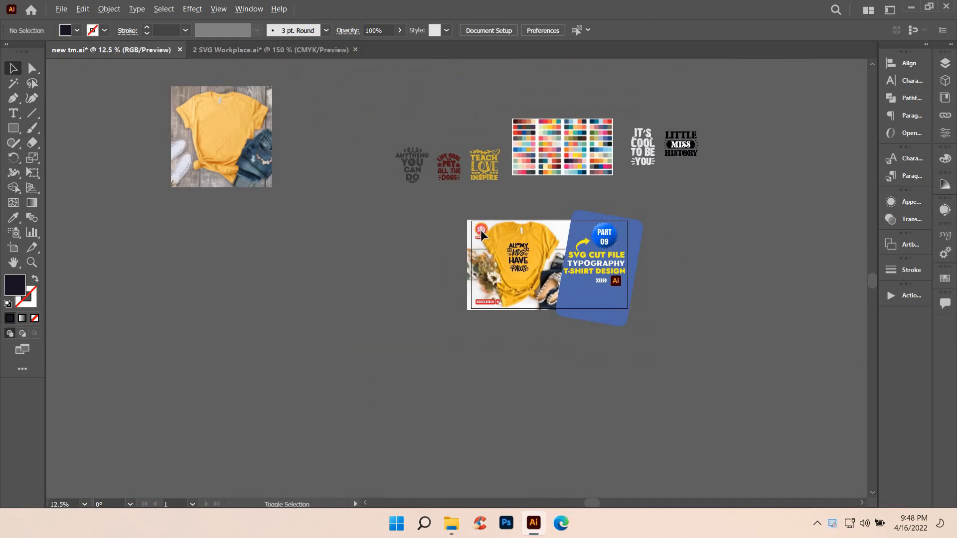
pyautogui.scroll(3, 481, 229)
pyautogui.hotkey('ctrl', '0')
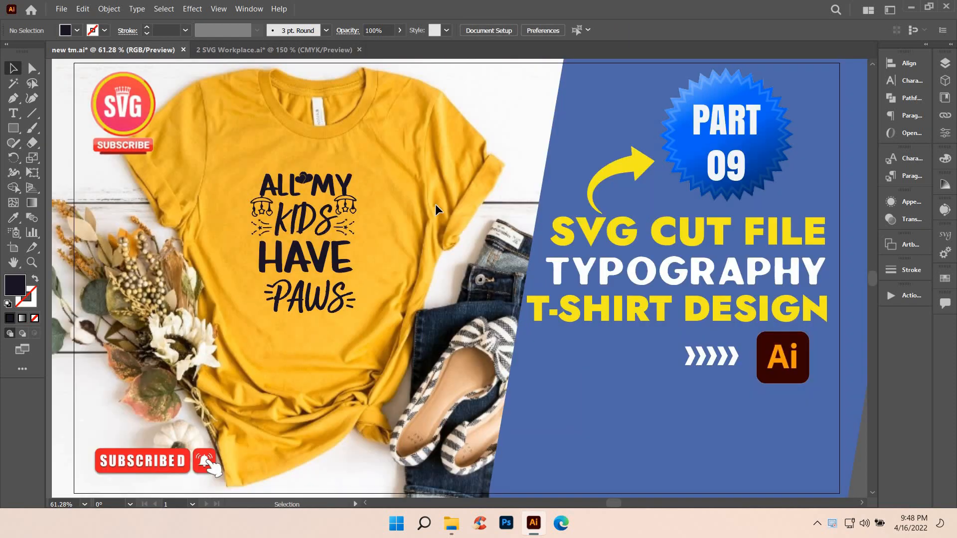